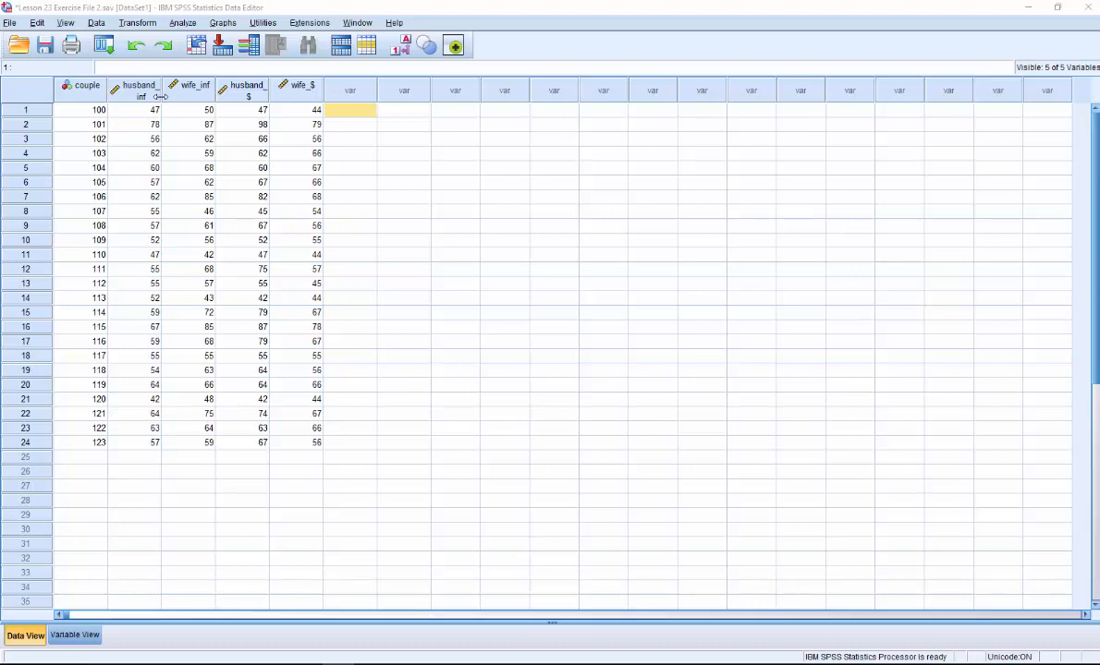
Review the variable definitions and the first couple's husband and wife infertility and financial anxiety scores in the dataset
mouse_move(171, 102)
click(76, 636)
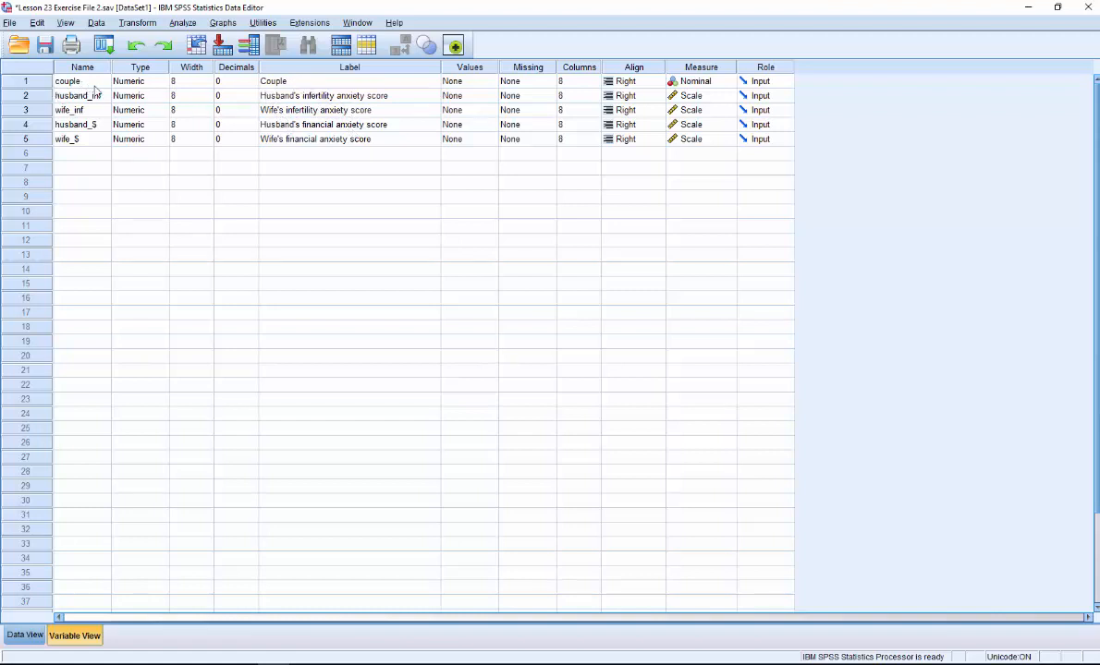
click(23, 635)
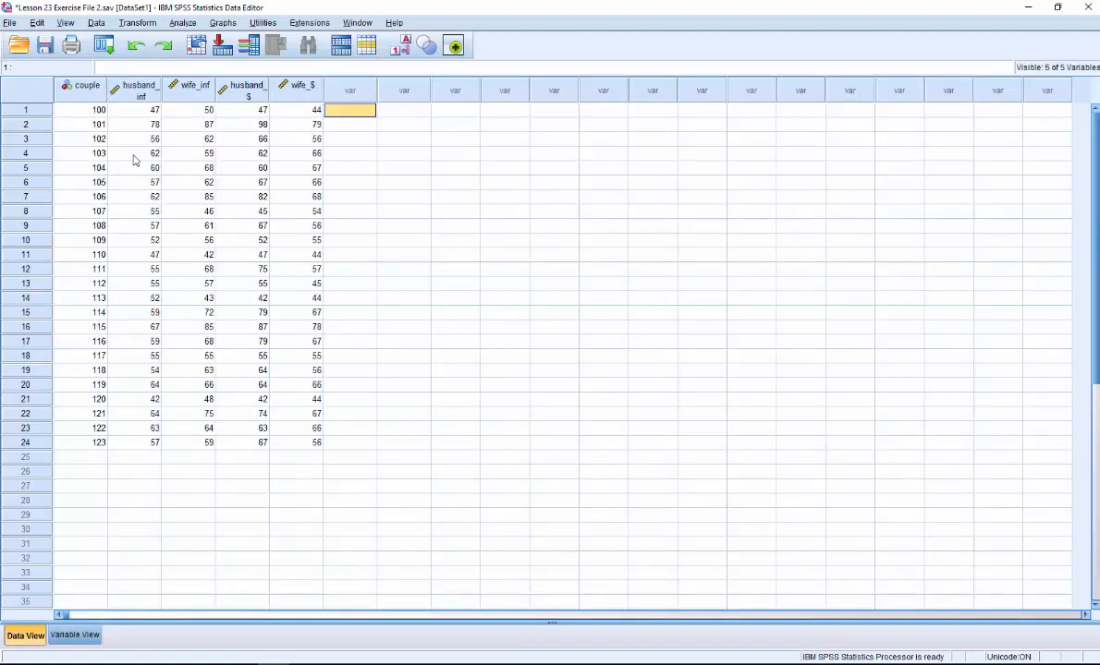
click(91, 111)
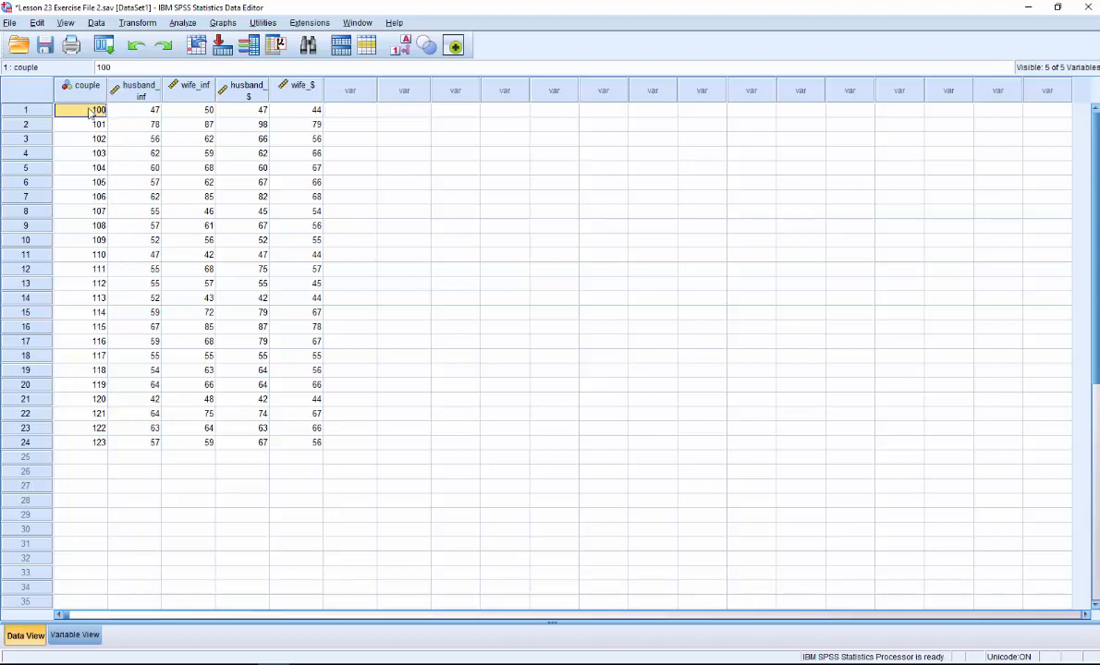
click(146, 111)
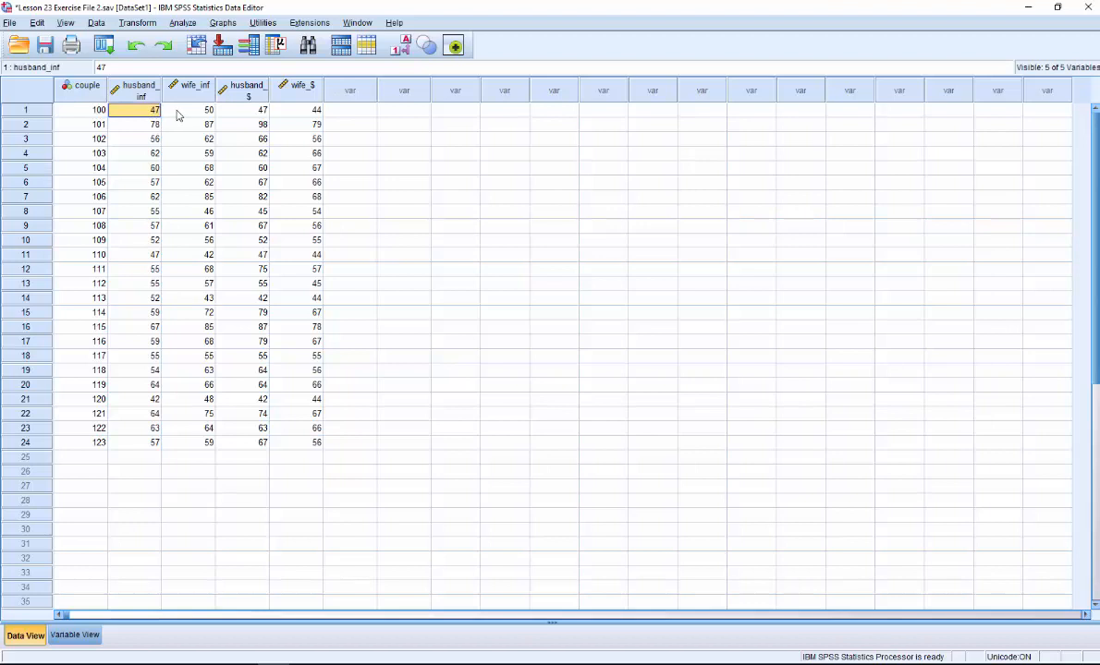
click(193, 111)
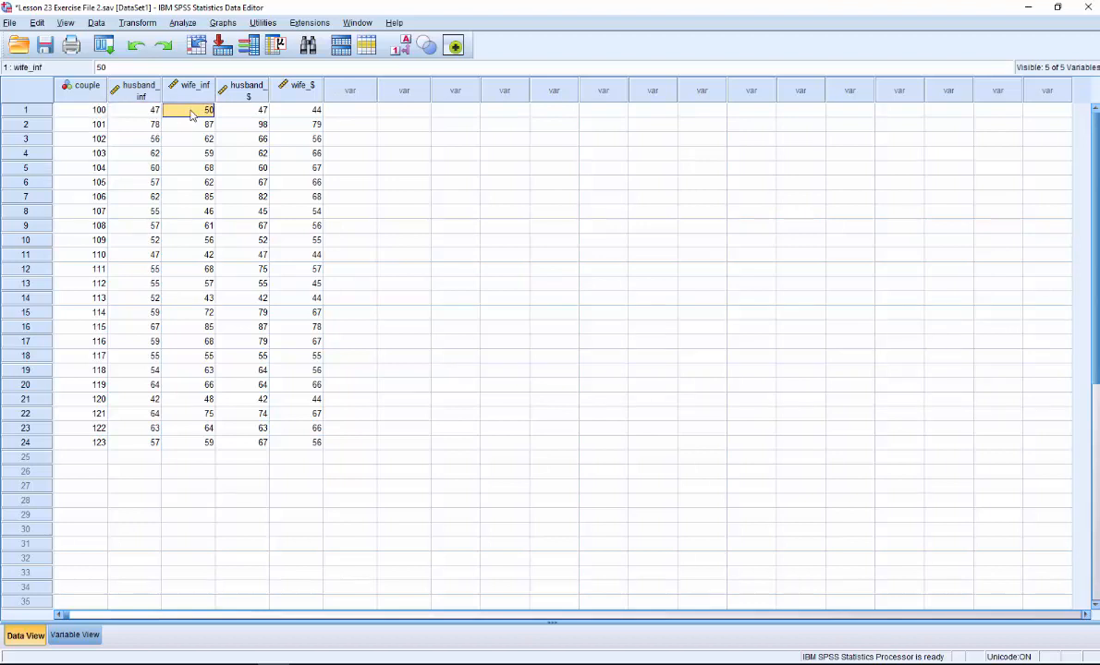
click(143, 108)
click(229, 108)
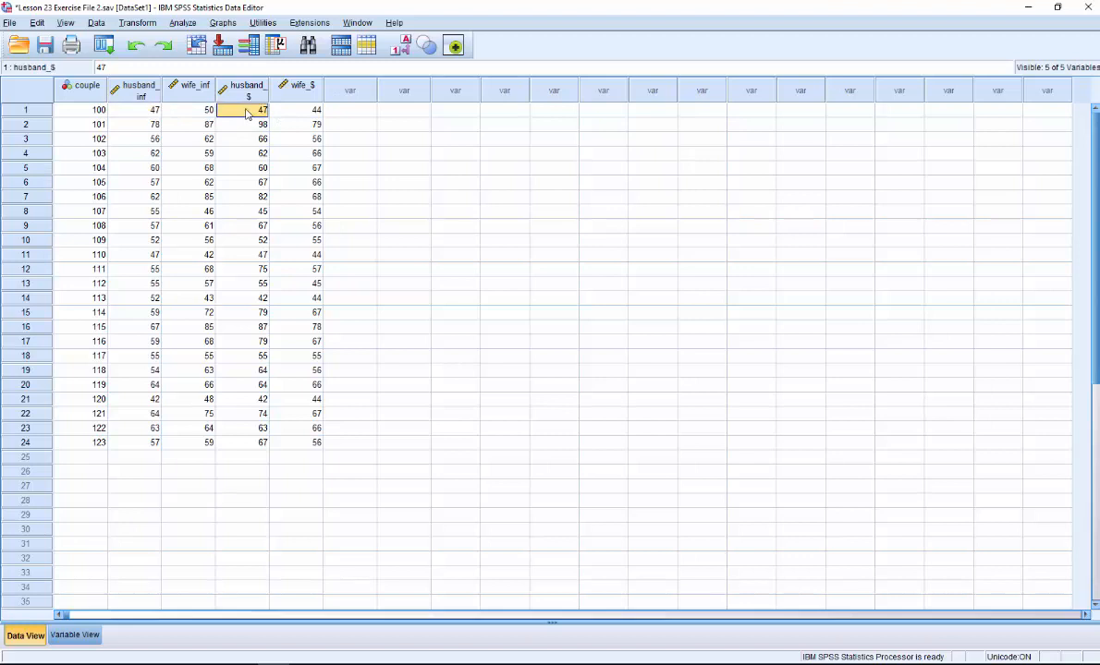
click(130, 107)
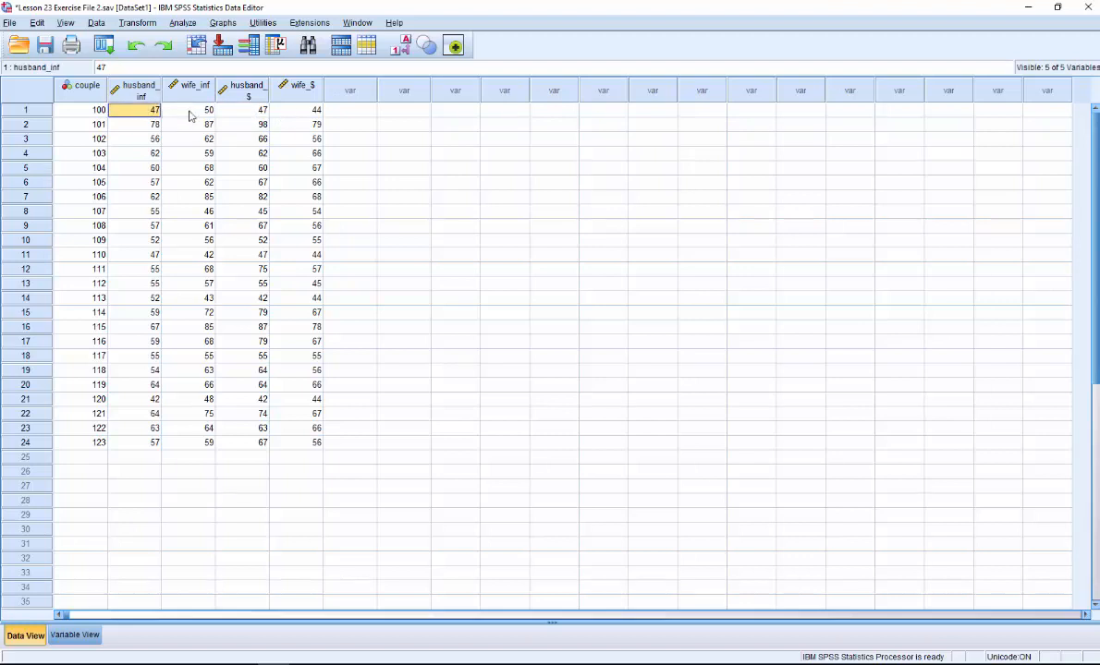
click(252, 111)
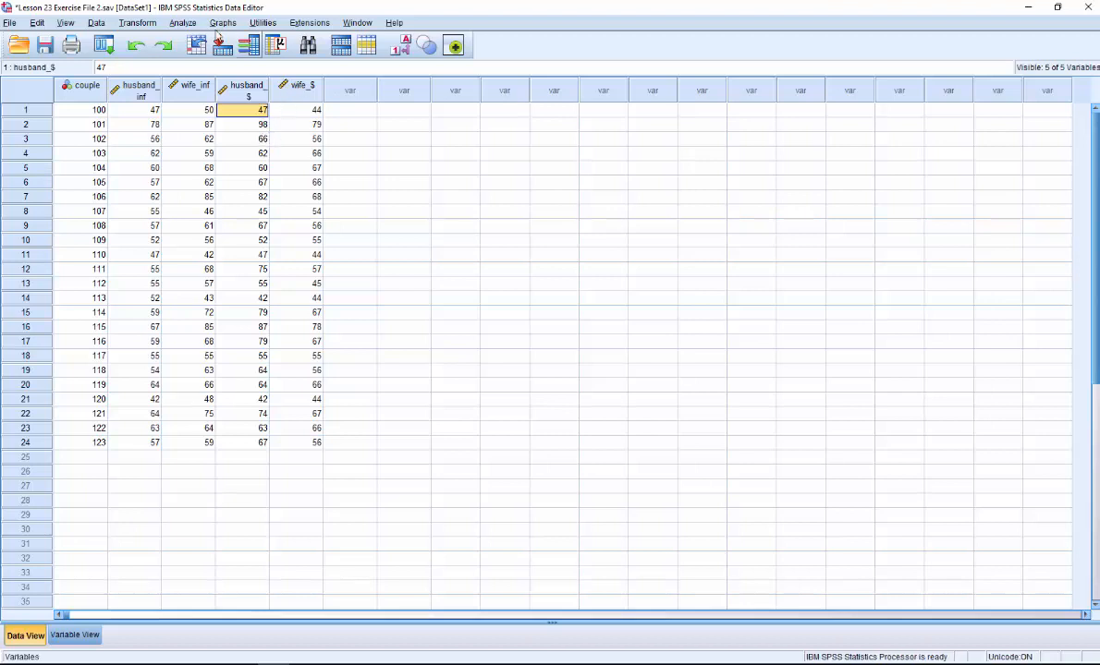
Set up a Paired-Samples T Test with husband_inf and wife_inf as the first pair
click(172, 24)
mouse_move(222, 23)
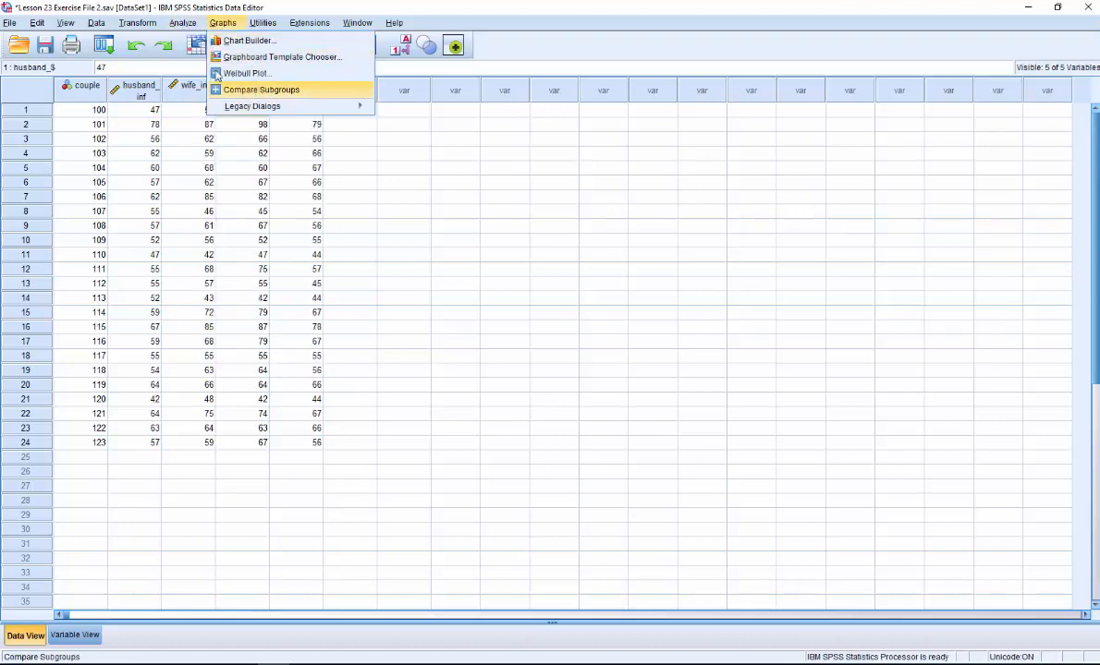
mouse_move(182, 23)
mouse_move(234, 102)
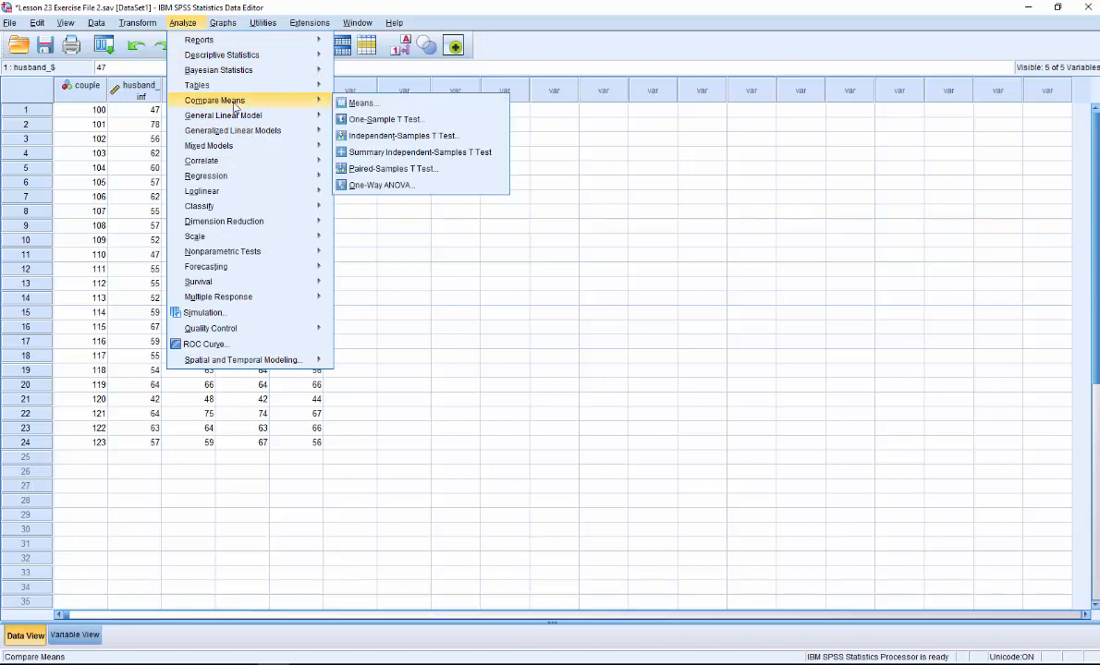
click(407, 176)
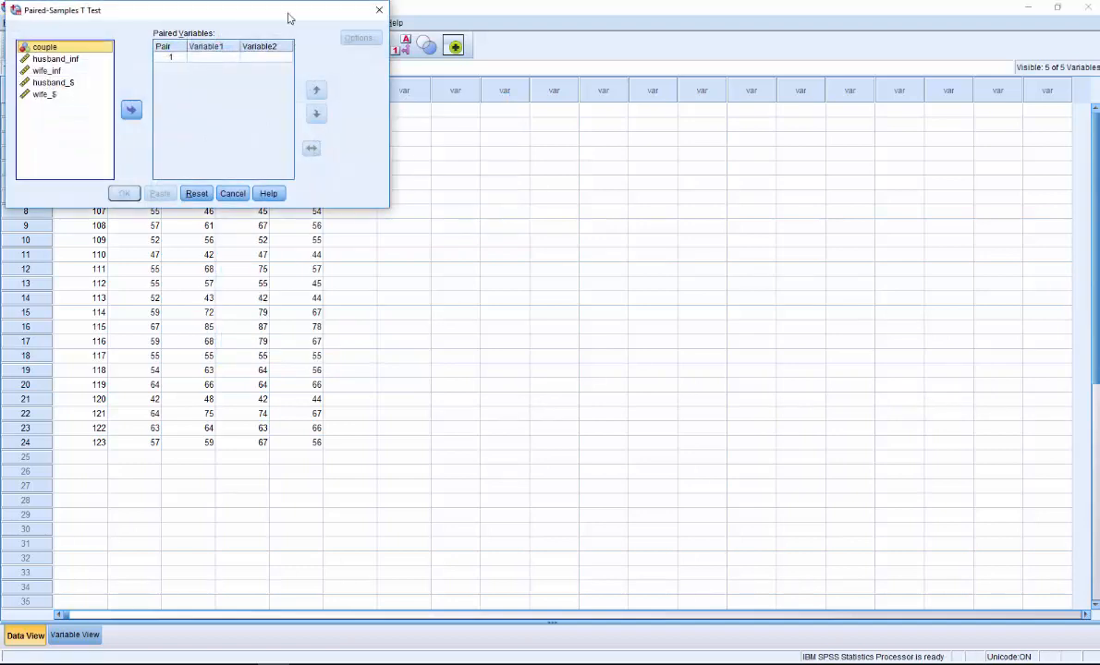
drag(289, 19, 576, 132)
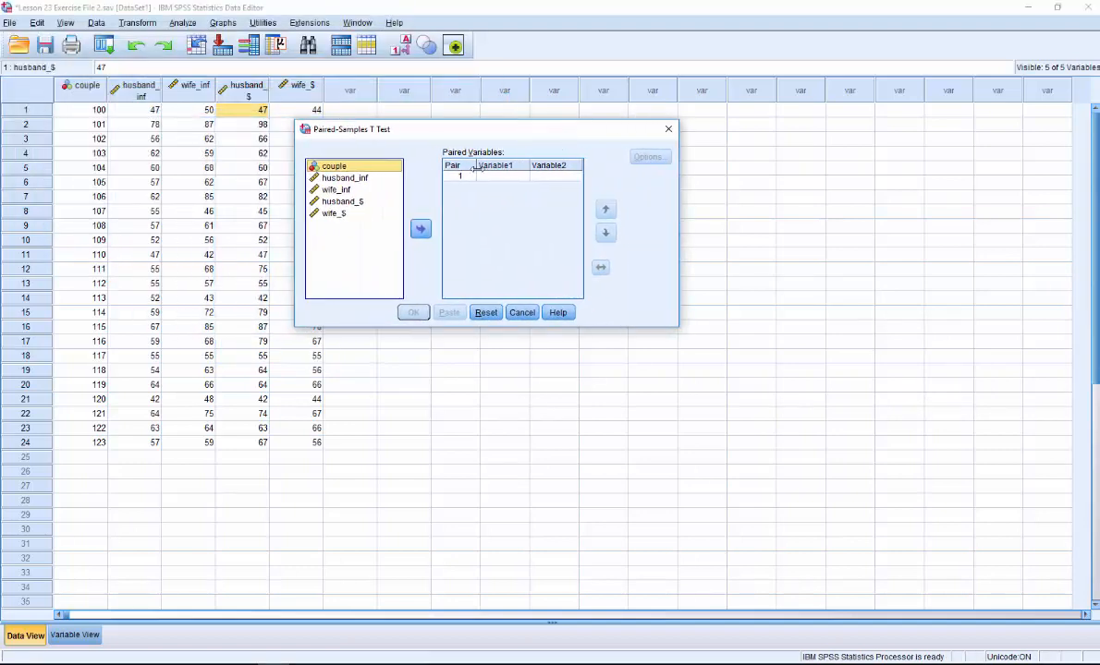
click(360, 180)
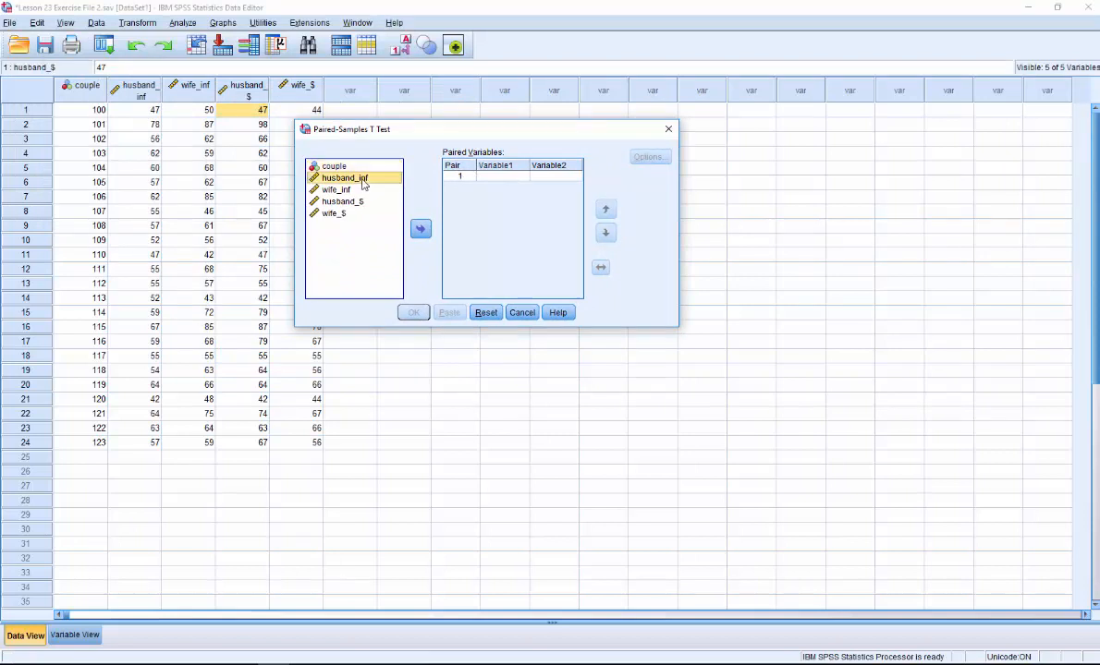
click(420, 229)
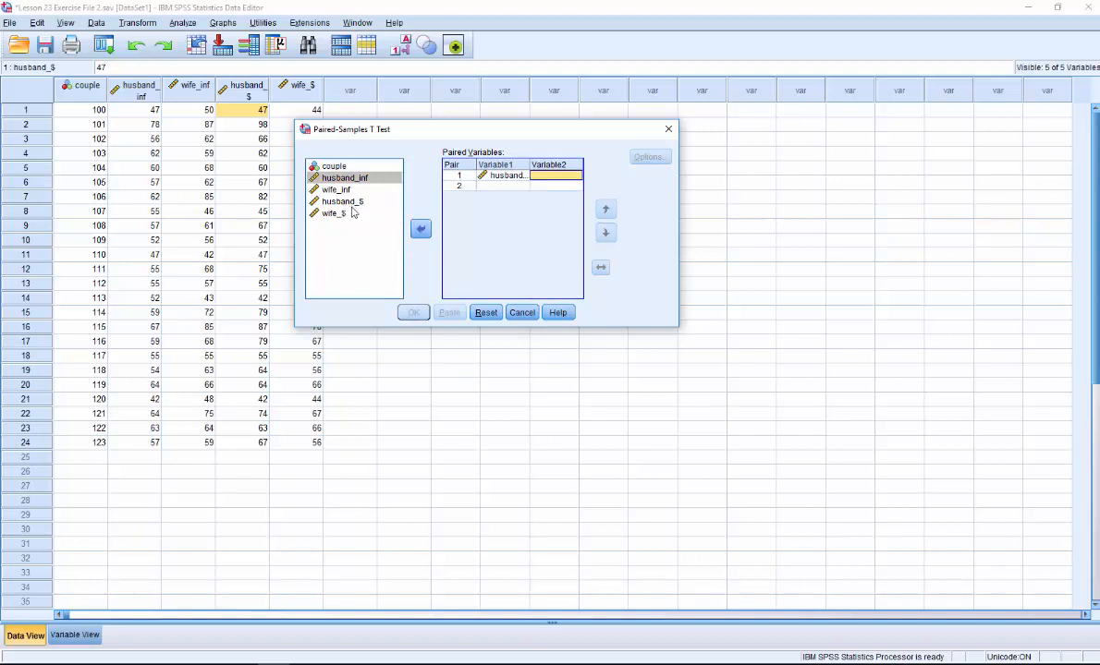
click(344, 190)
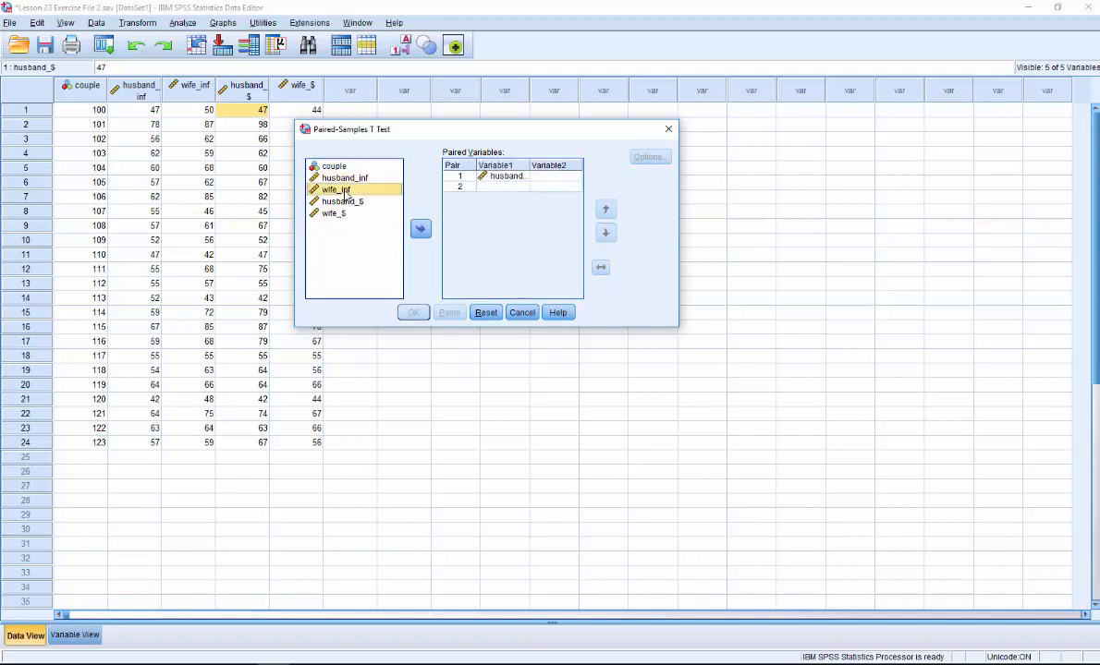
click(422, 231)
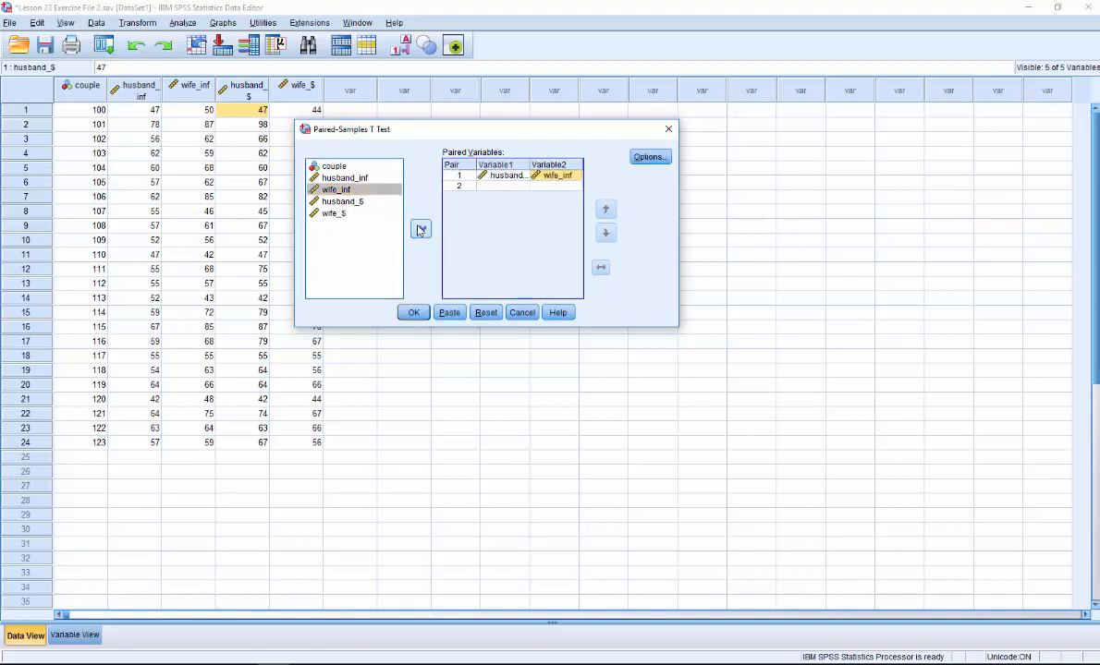
Add husband_$ and wife_$ as the second pair and run the paired-samples t test
click(349, 202)
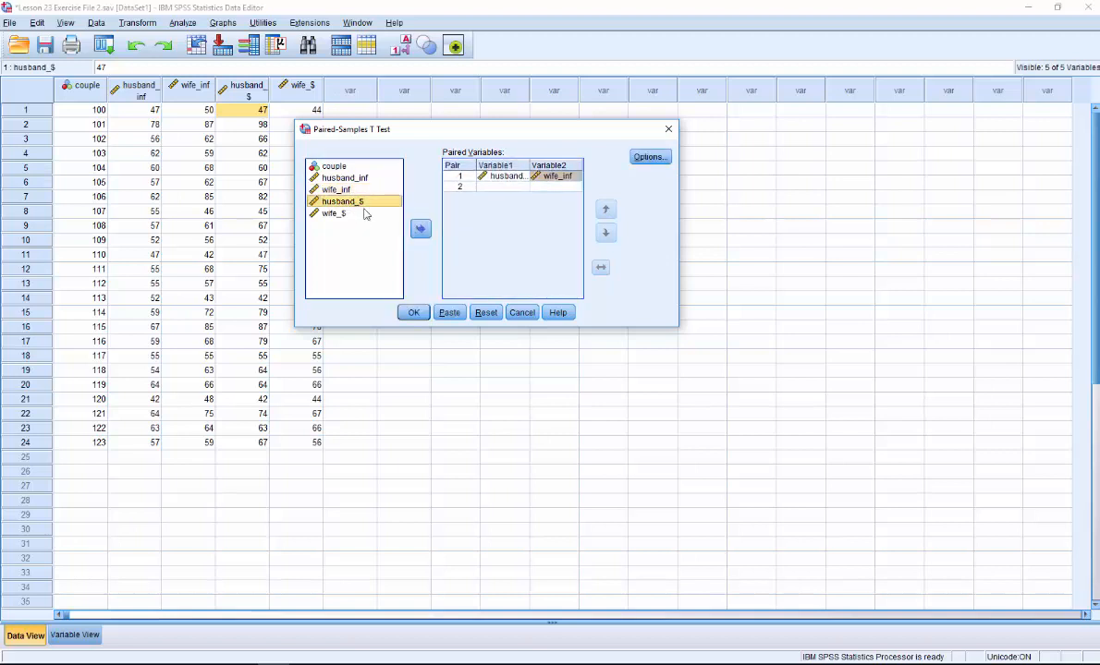
click(420, 231)
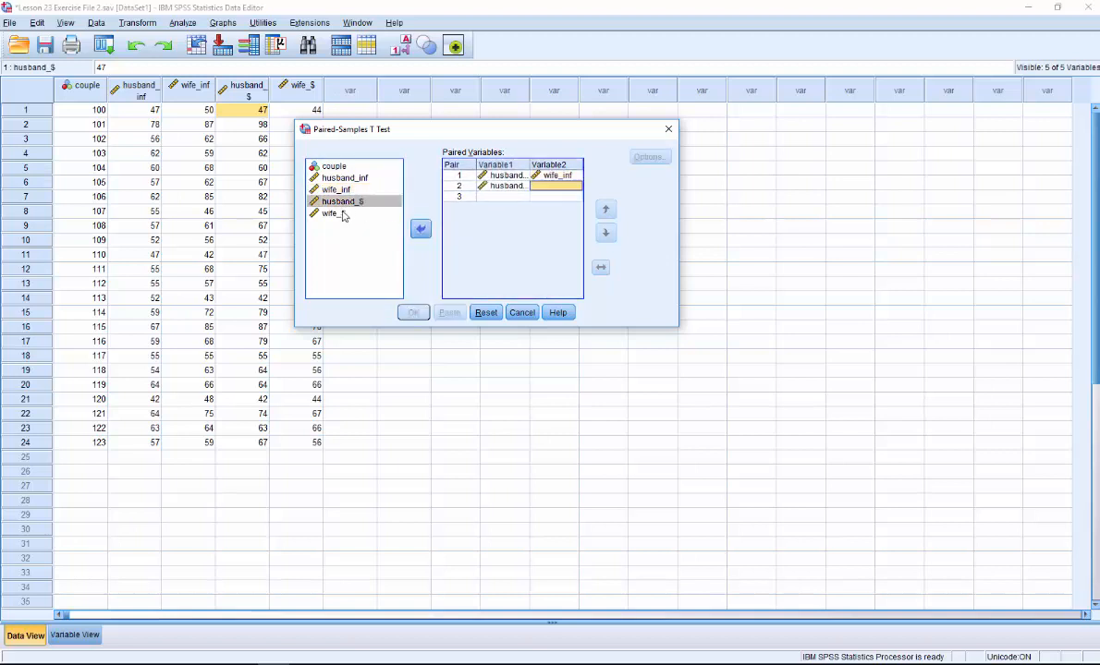
click(335, 214)
click(420, 230)
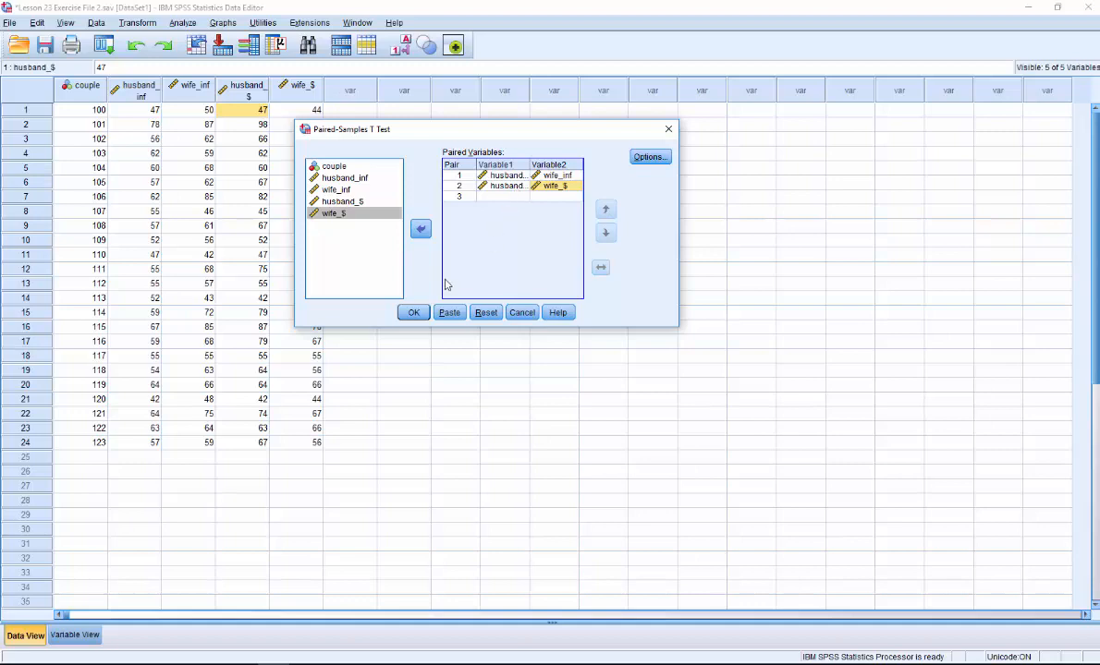
click(413, 313)
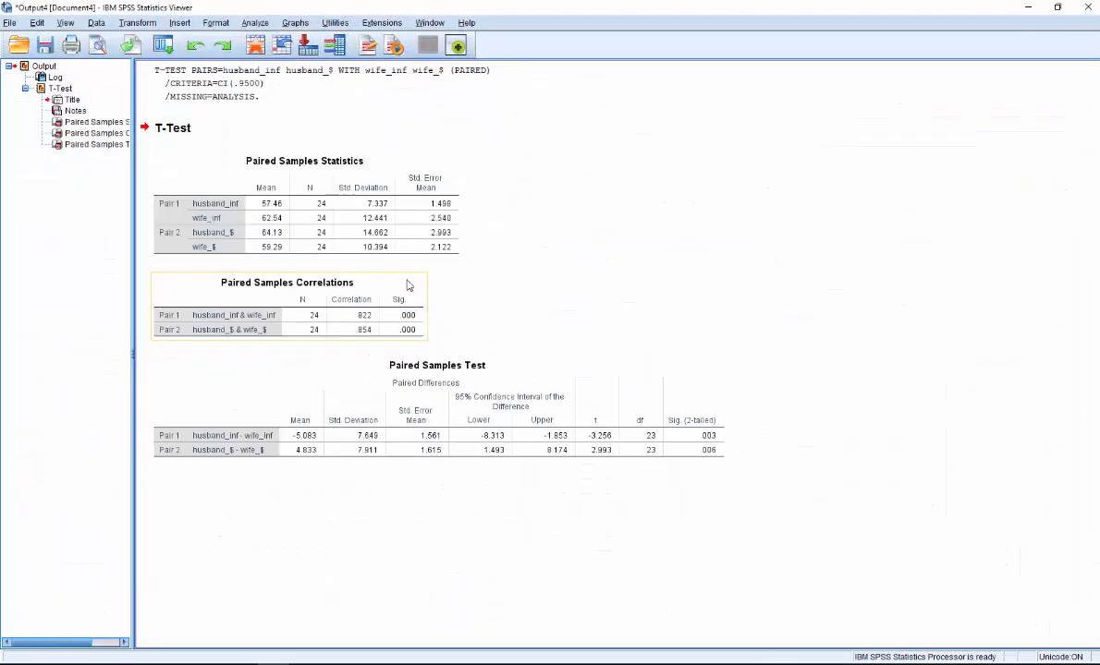
Examine the Paired Samples Statistics, Paired Samples Correlations and Paired Samples Test tables in the output
click(296, 233)
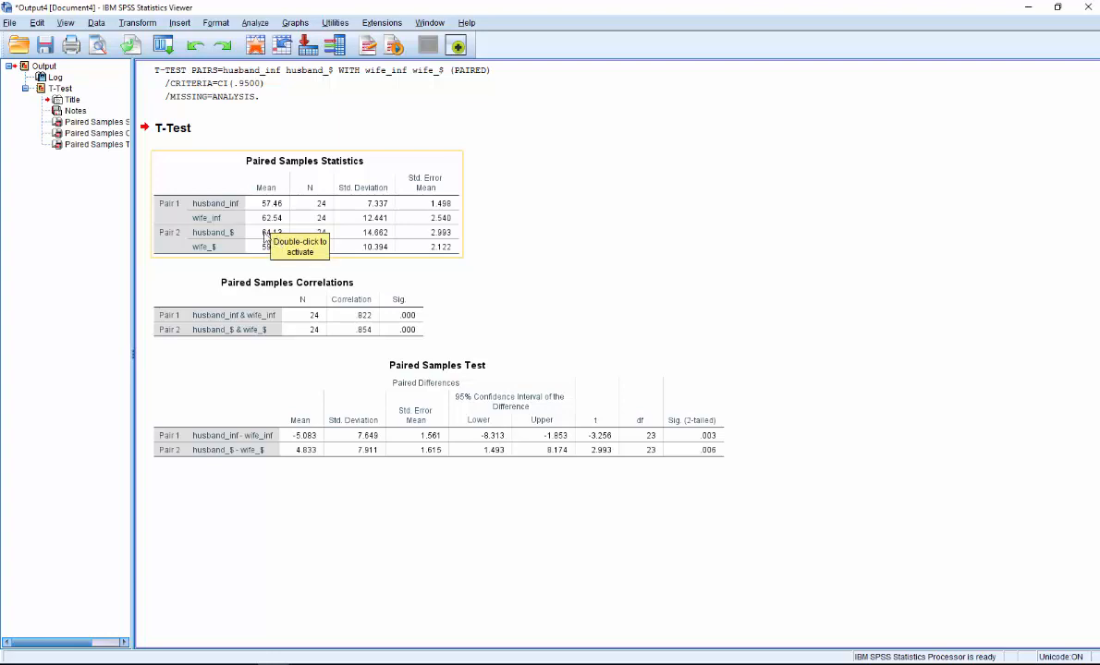
click(273, 231)
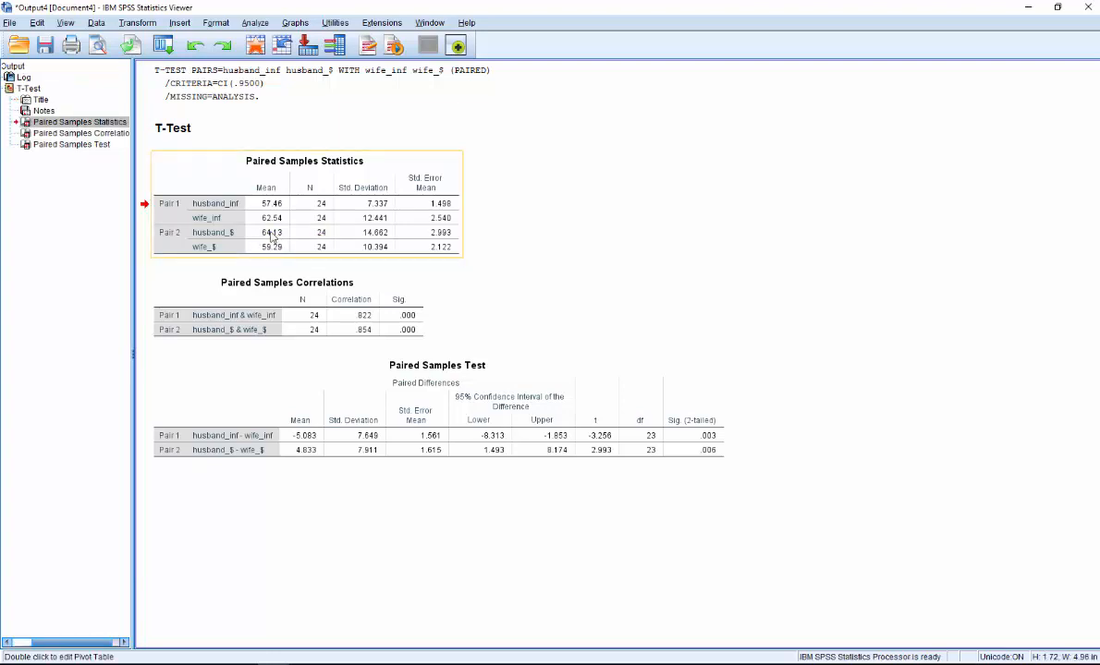
click(282, 300)
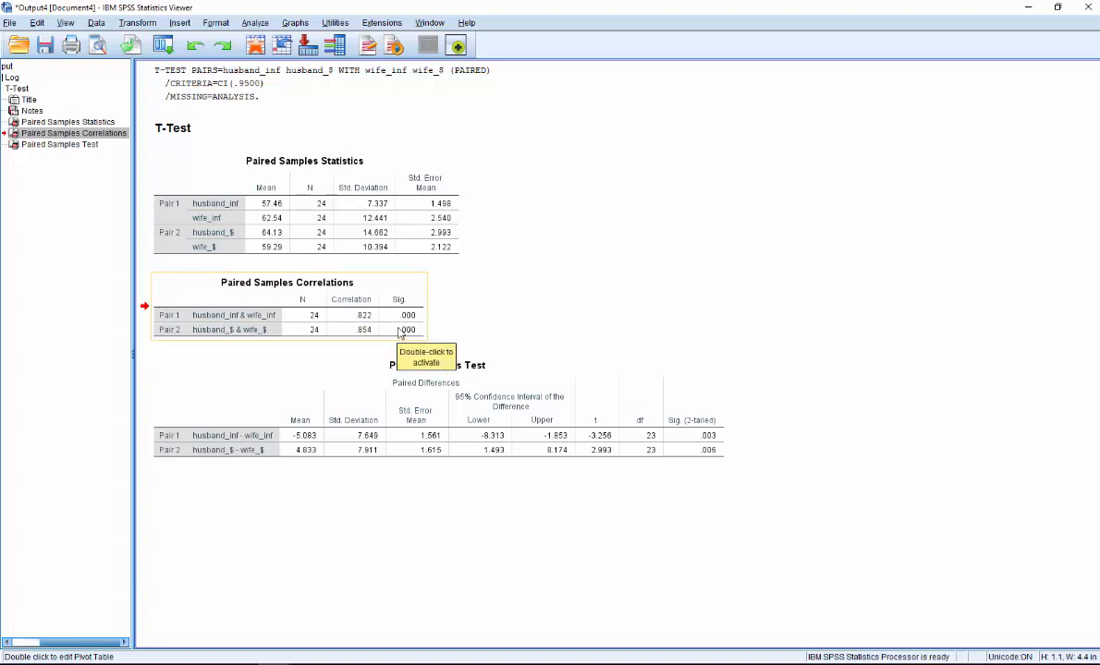
click(262, 398)
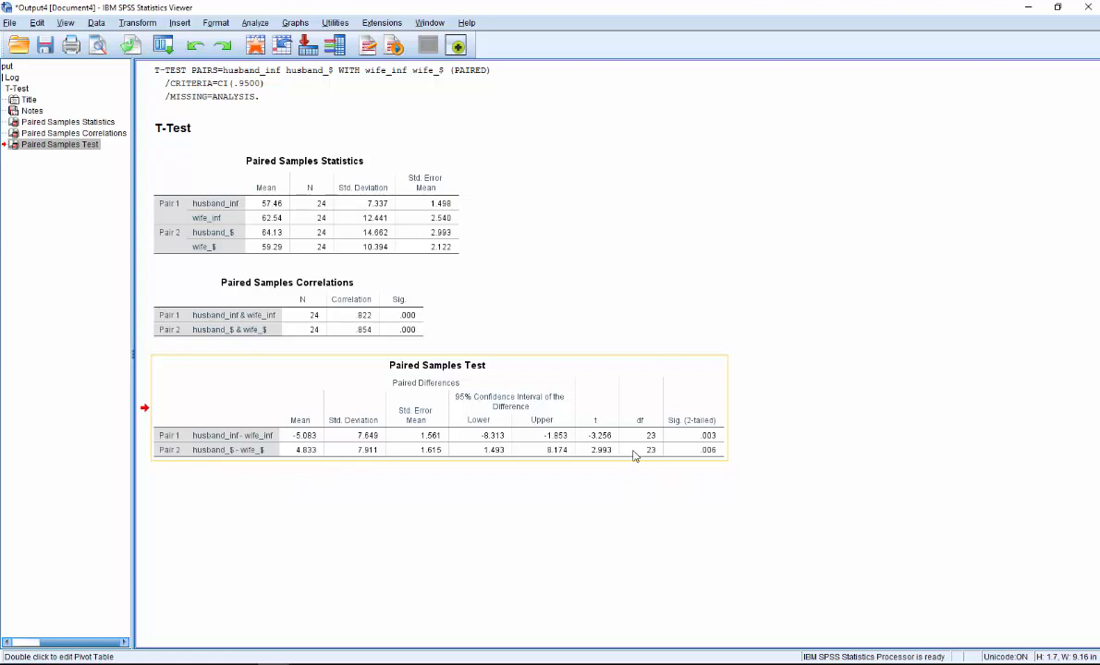
Reopen the Paired-Samples T Test, reset it to clear the previous pairs, and enlarge the dialog
click(253, 25)
mouse_move(264, 97)
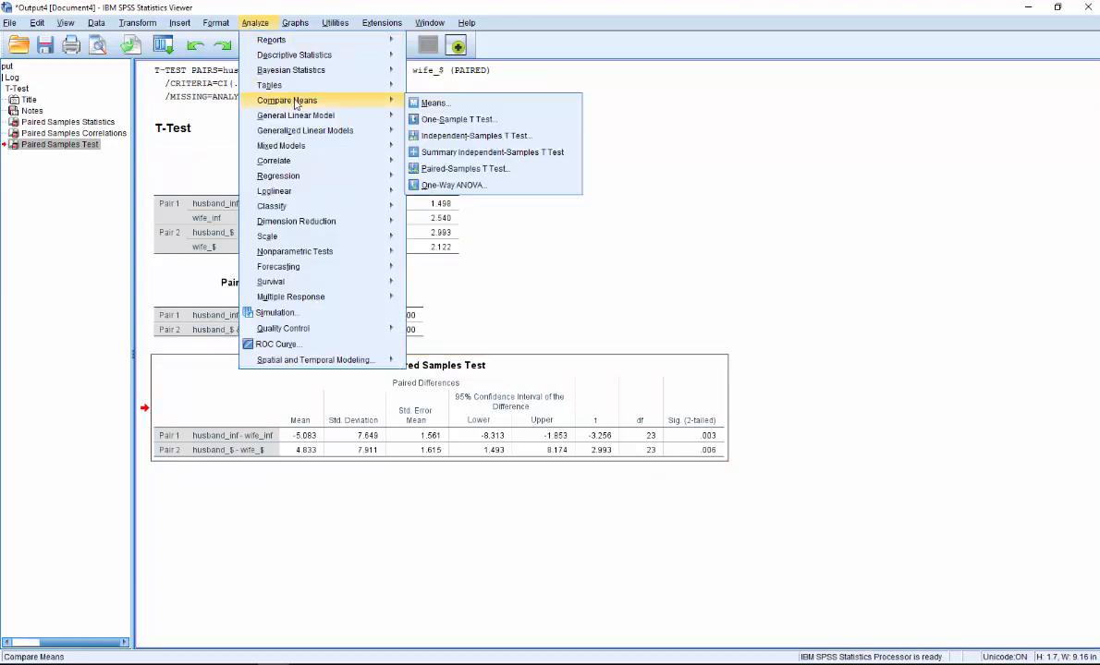
click(464, 169)
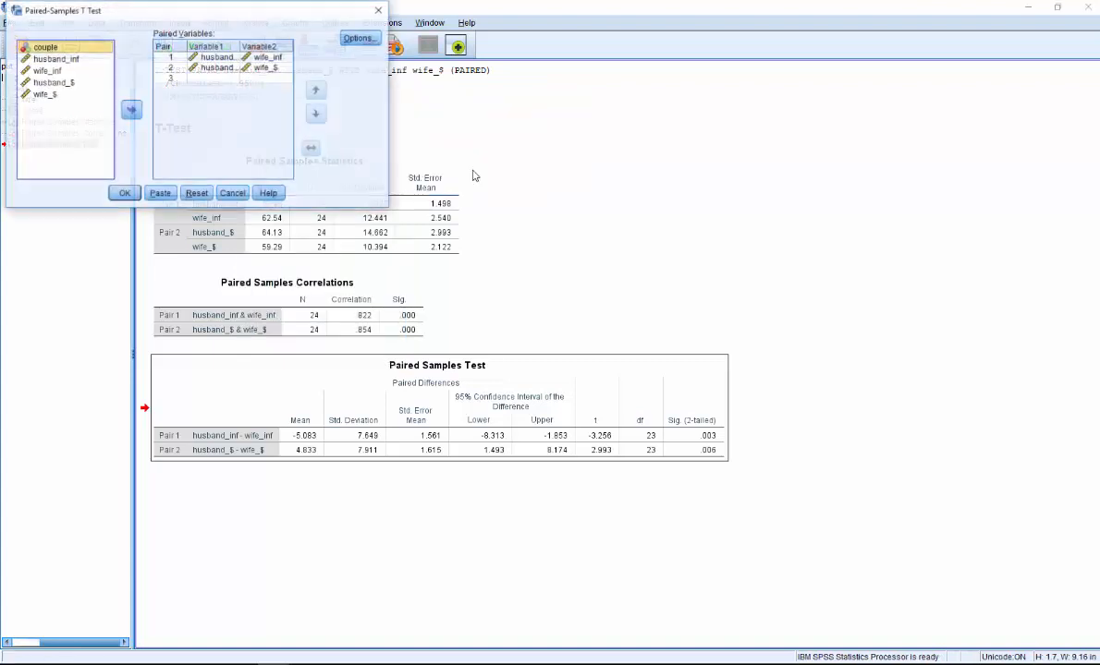
click(196, 193)
drag(227, 7, 512, 70)
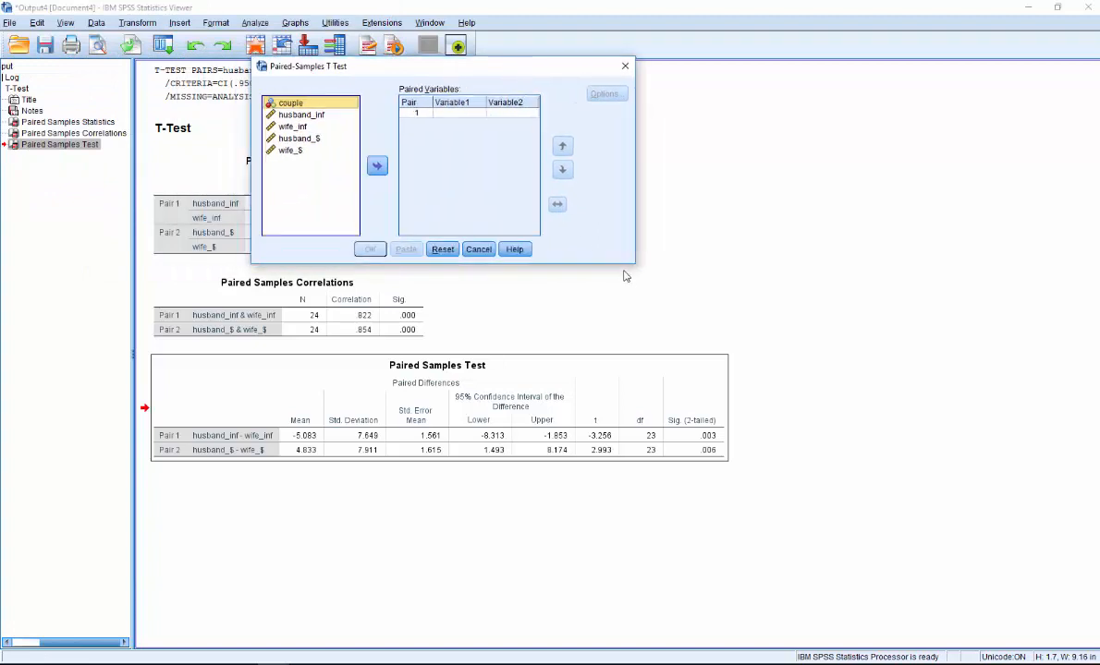
drag(628, 265, 675, 298)
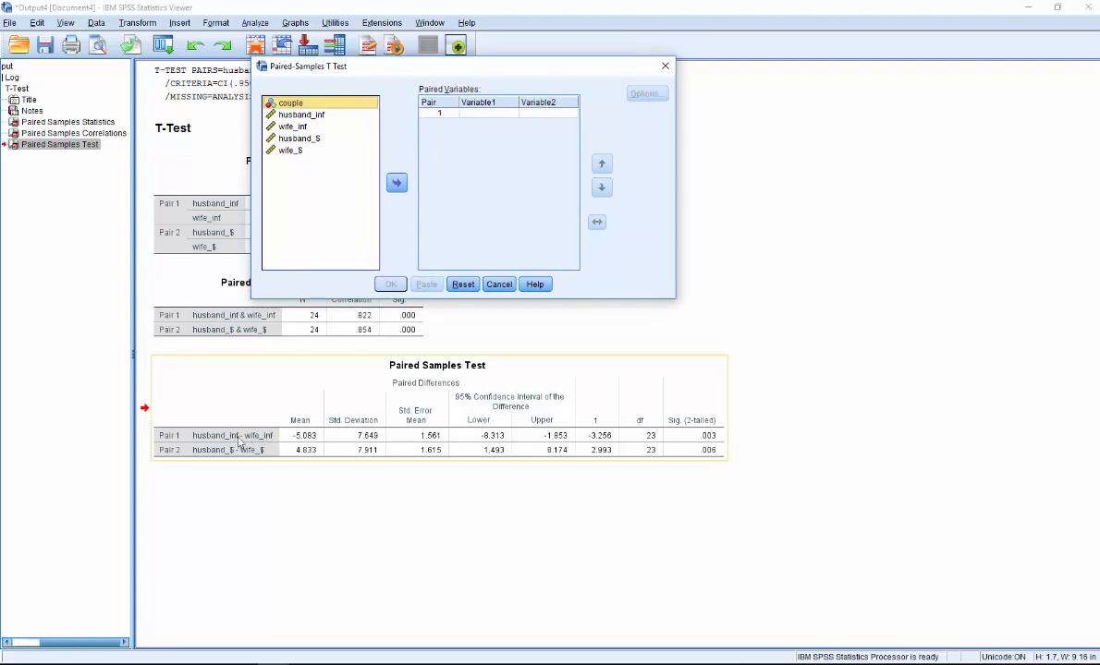
Assign wife_inf and wife_$ as the first pair of the new paired-samples t test
click(294, 128)
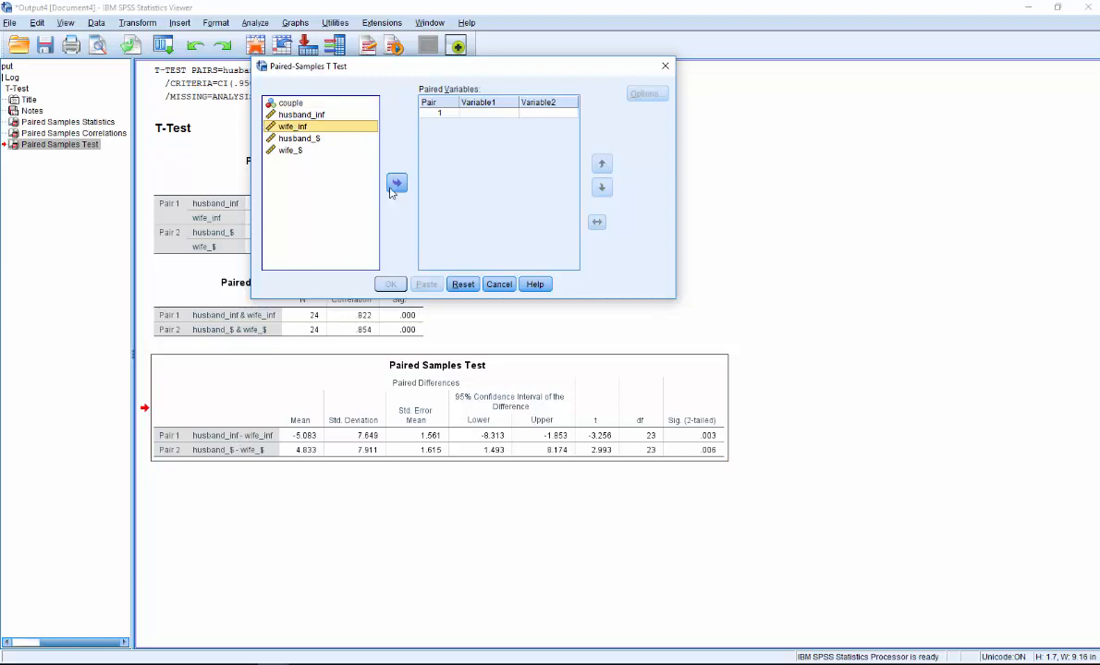
click(396, 184)
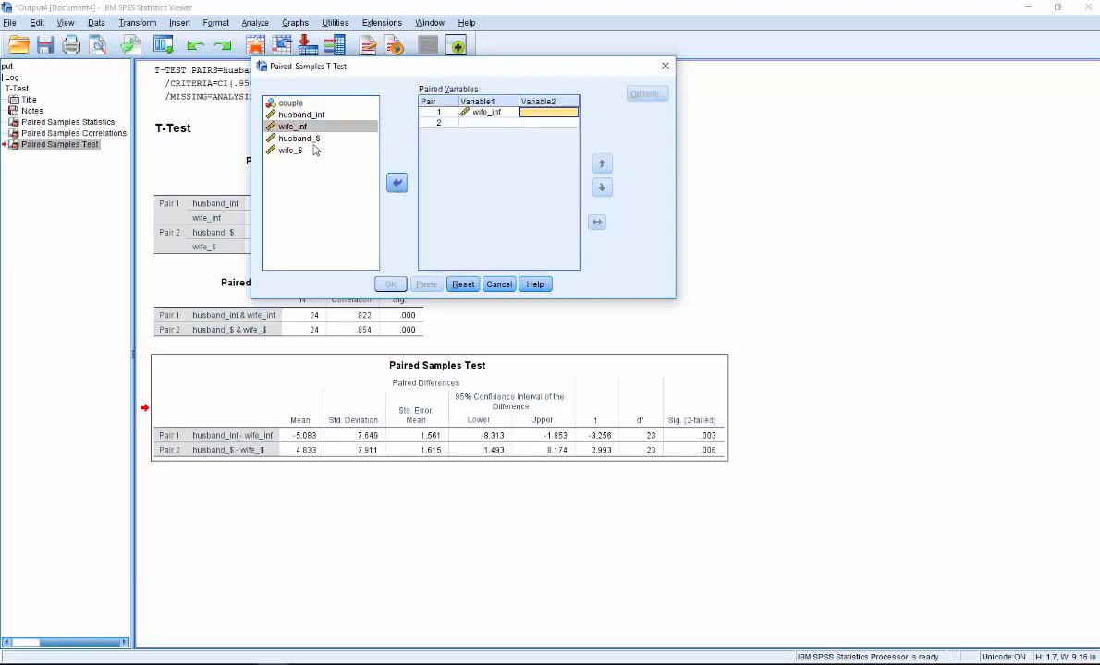
click(292, 150)
click(396, 184)
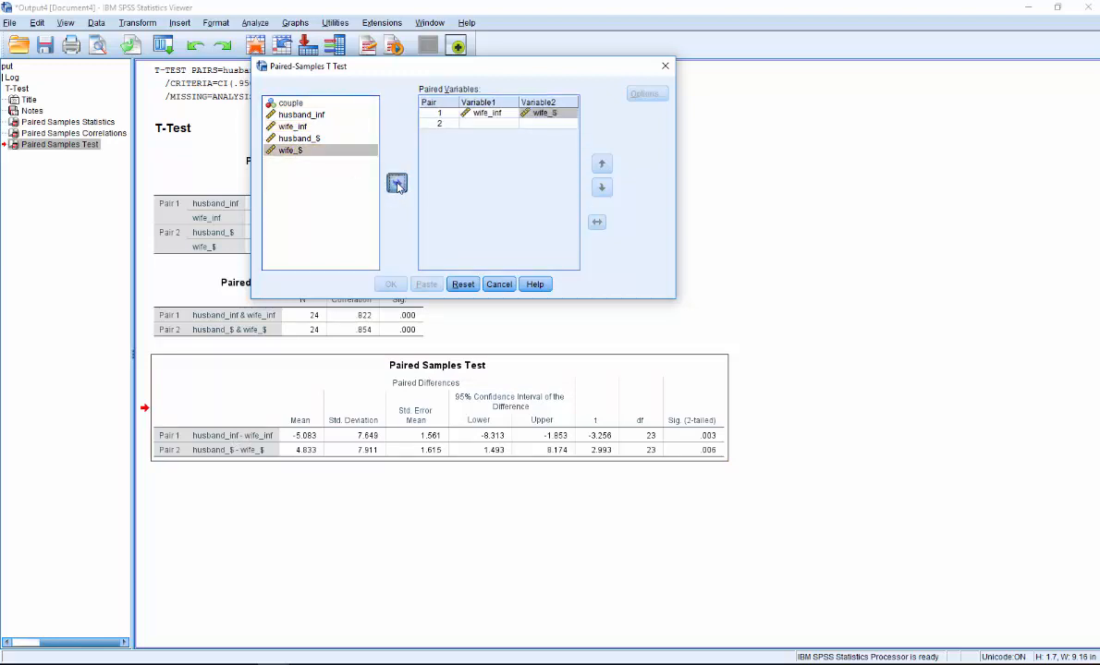
Add husband_inf and husband_$ as the second pair and run the test to inspect its Paired Samples Test table
click(300, 115)
click(396, 183)
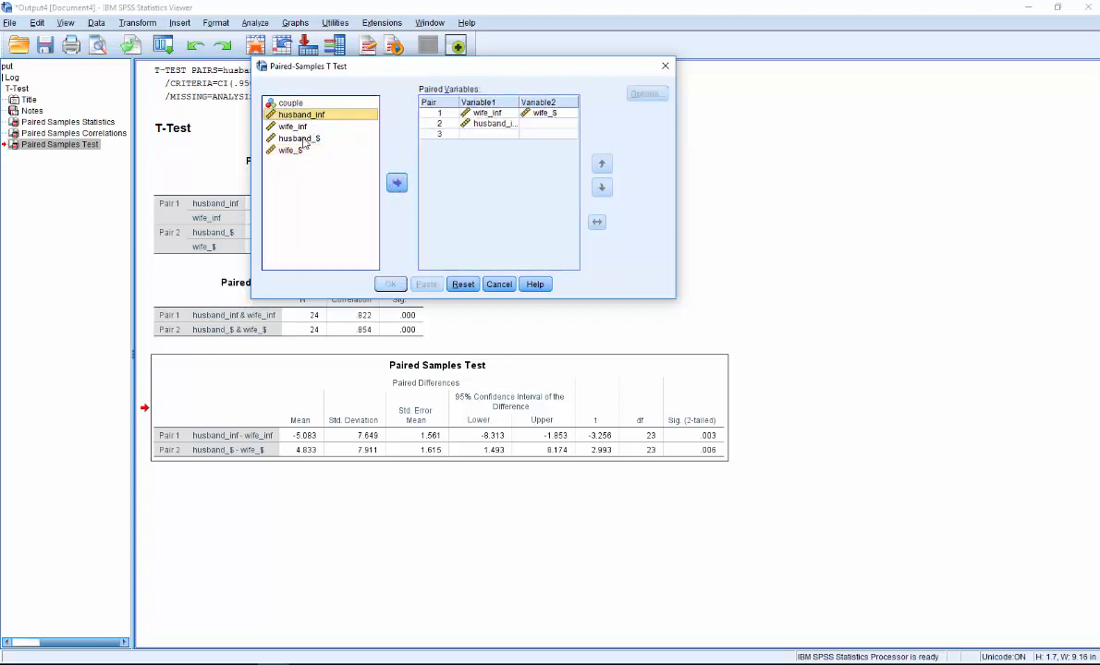
click(298, 138)
click(396, 184)
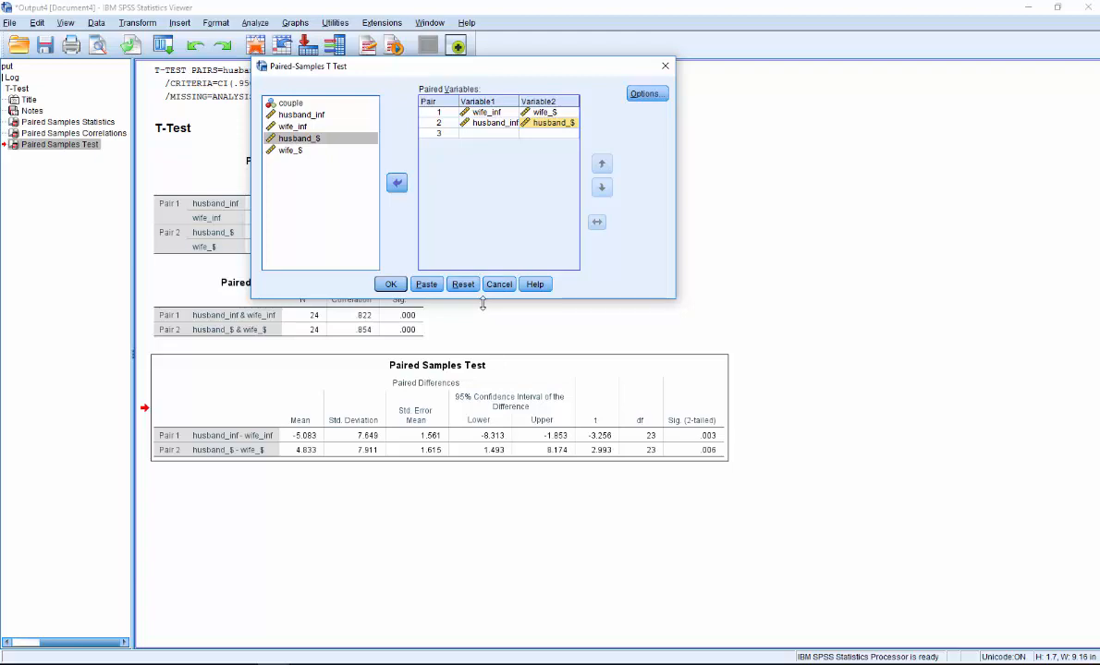
click(401, 284)
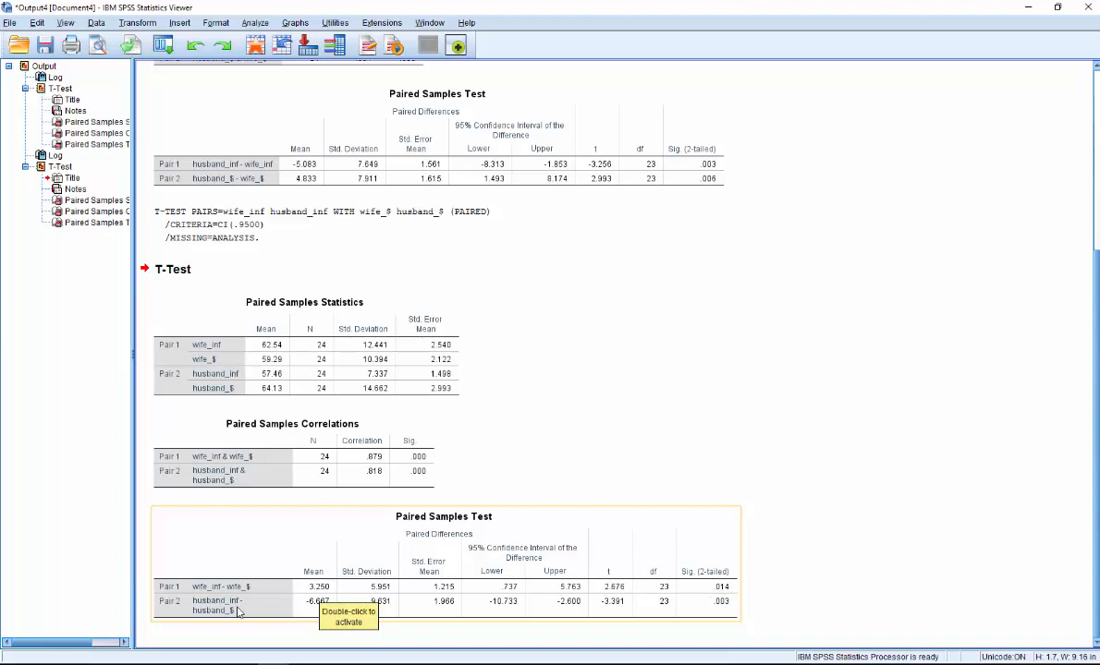
click(311, 618)
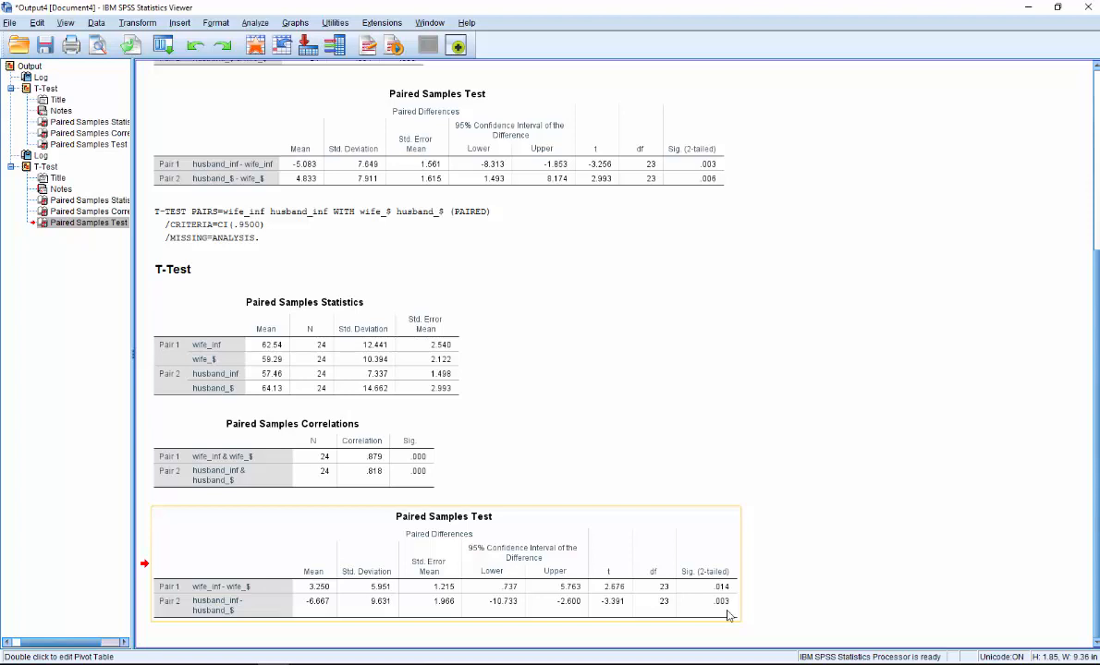
Return to the dataset window, select the first cell of the empty column after wife_$, and open Compute Variable
double_click(591, 519)
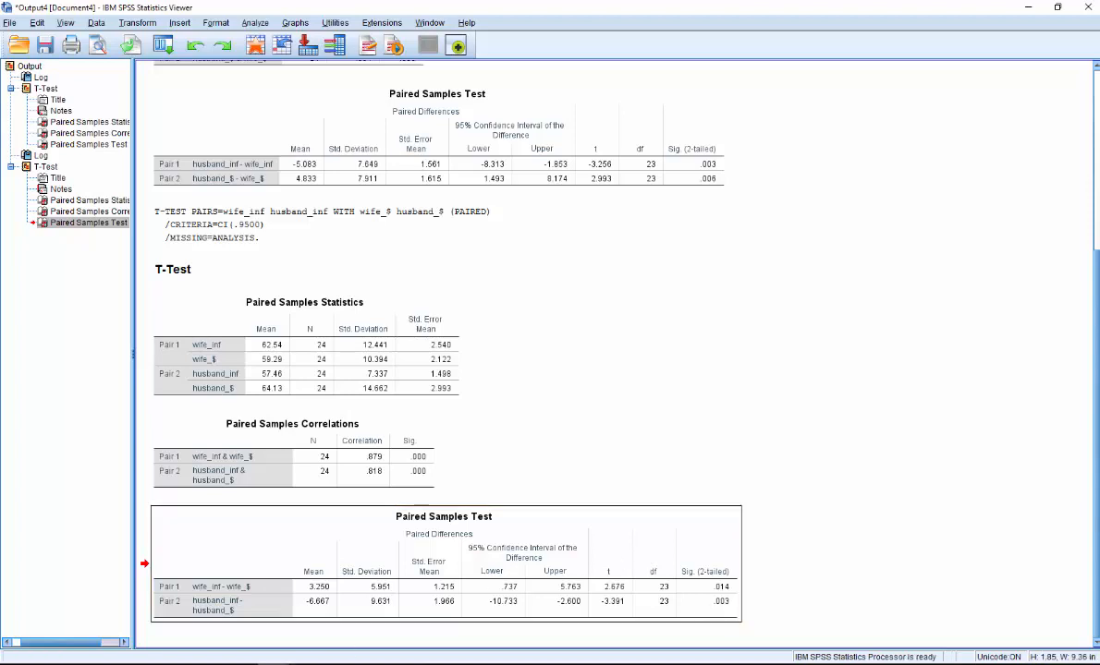
mouse_move(273, 663)
click(243, 600)
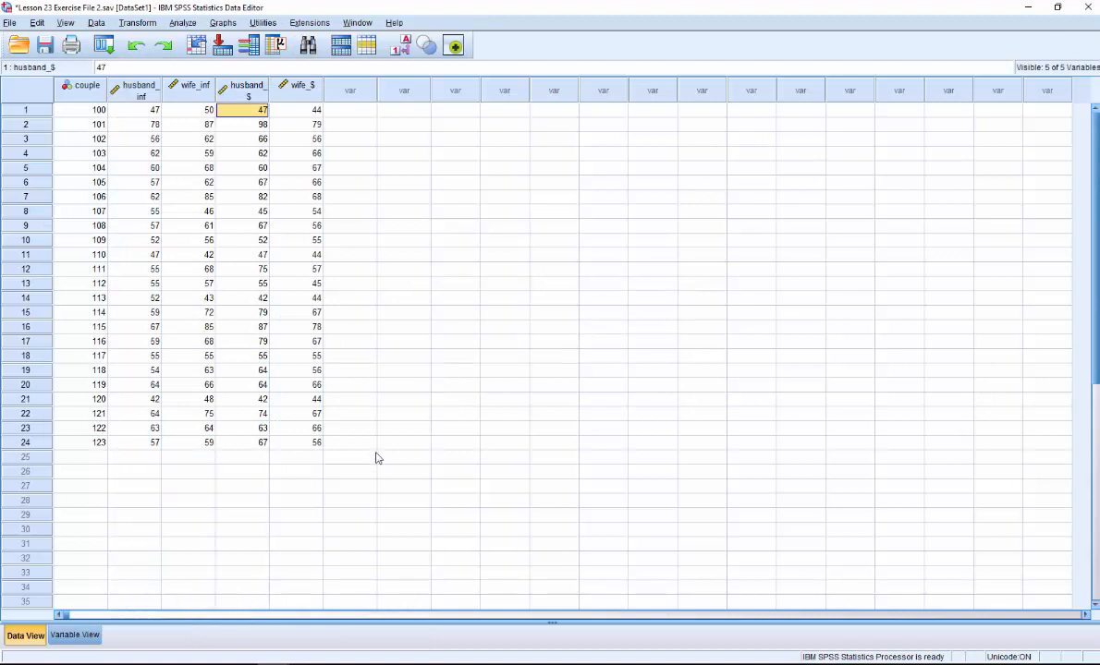
click(325, 112)
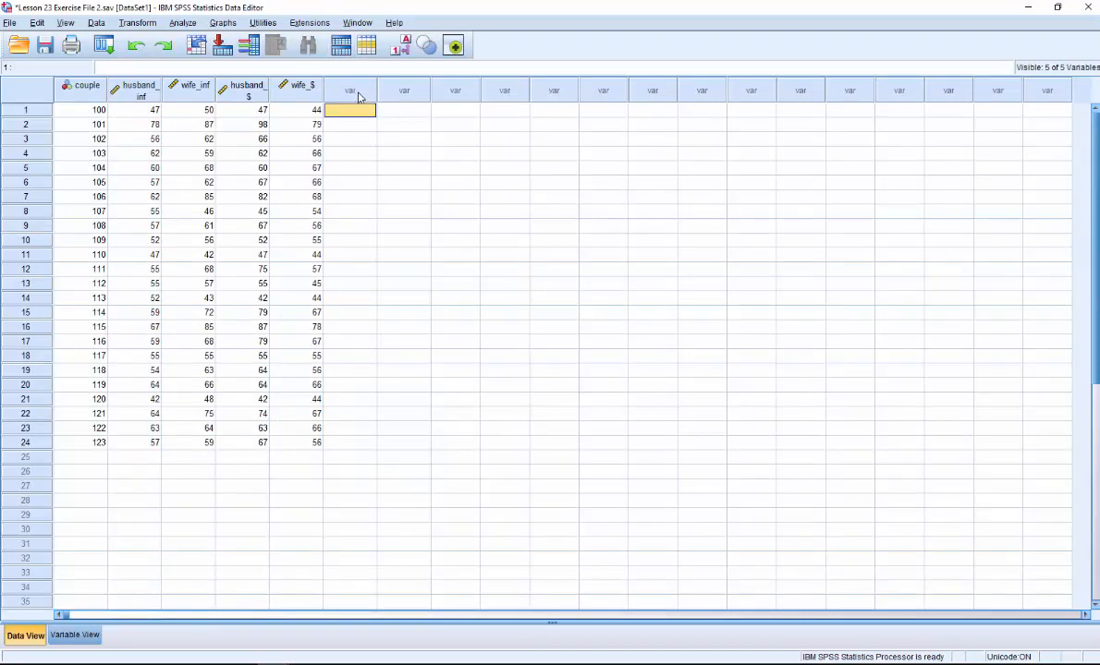
click(381, 109)
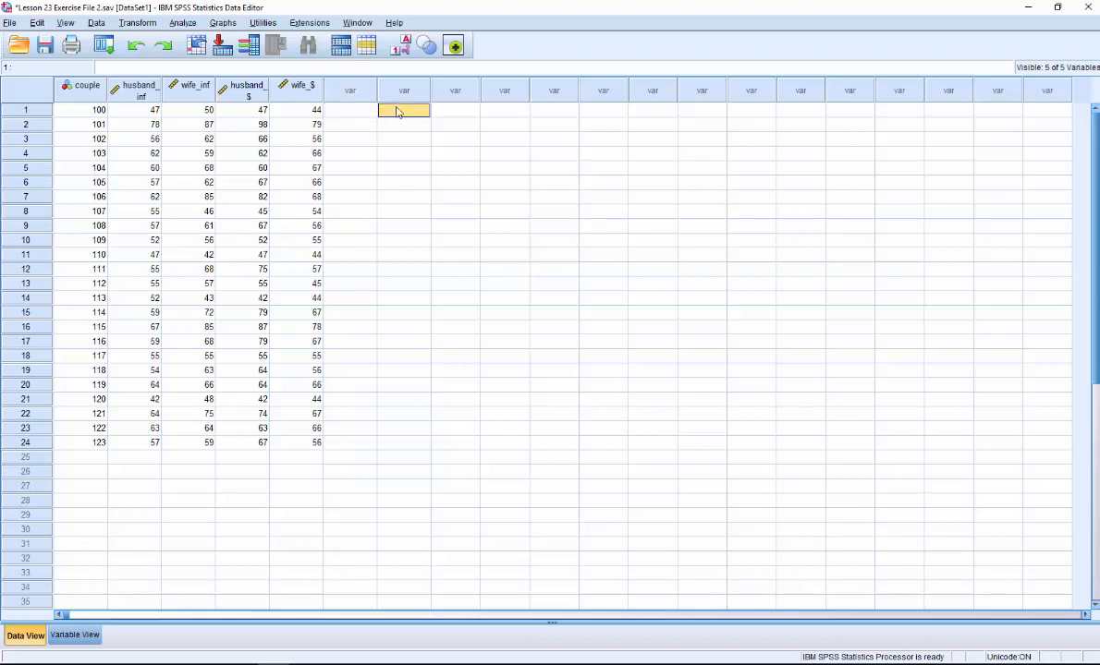
click(356, 112)
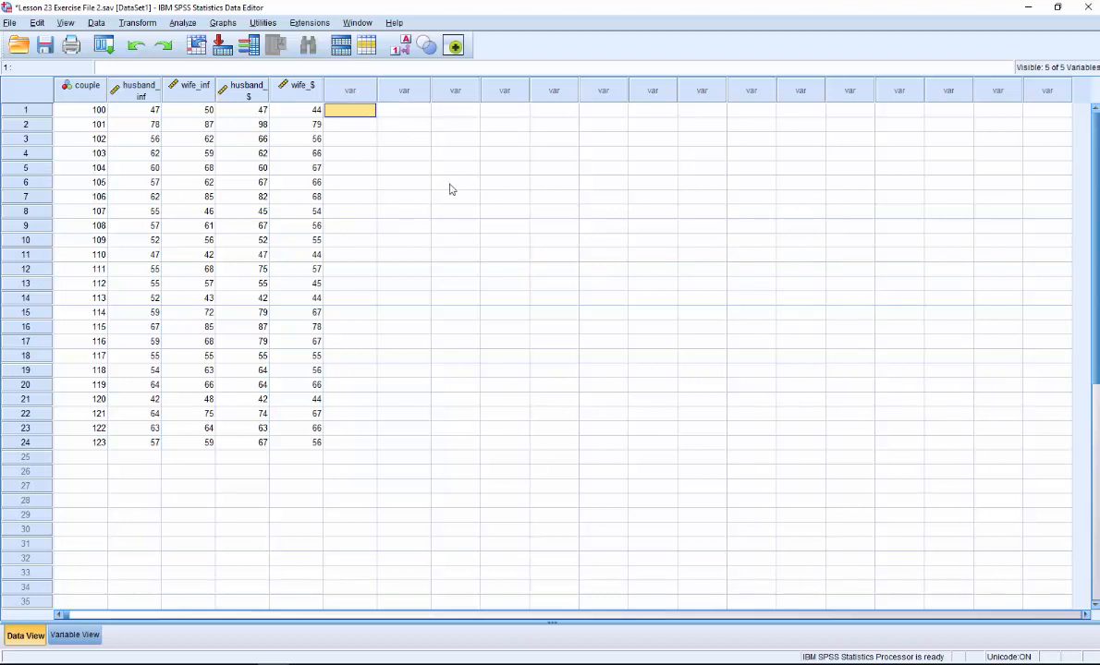
click(139, 24)
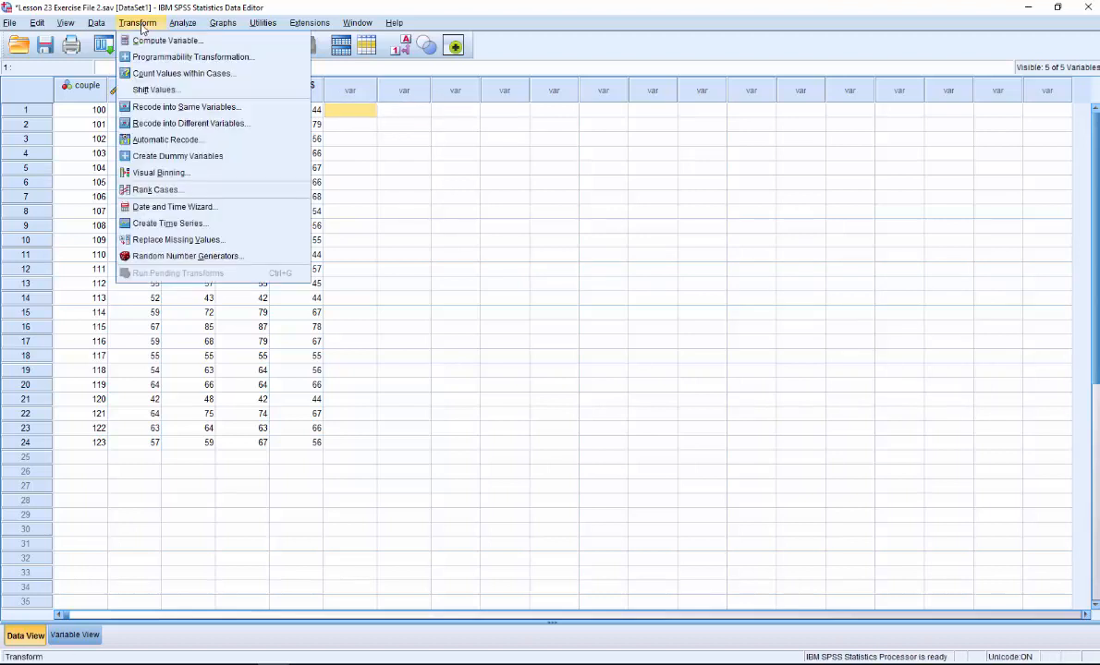
click(145, 42)
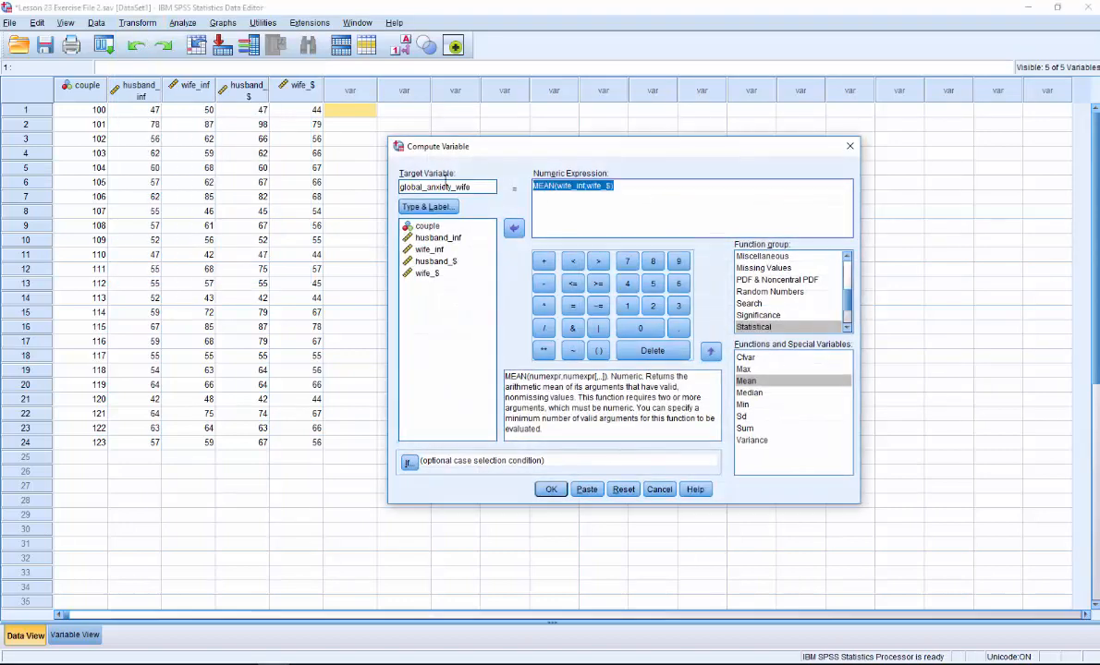
Compute global_anxiety_wife as MEAN(wife_inf,wife_$) and narrow its new column in the dataset
key(Delete)
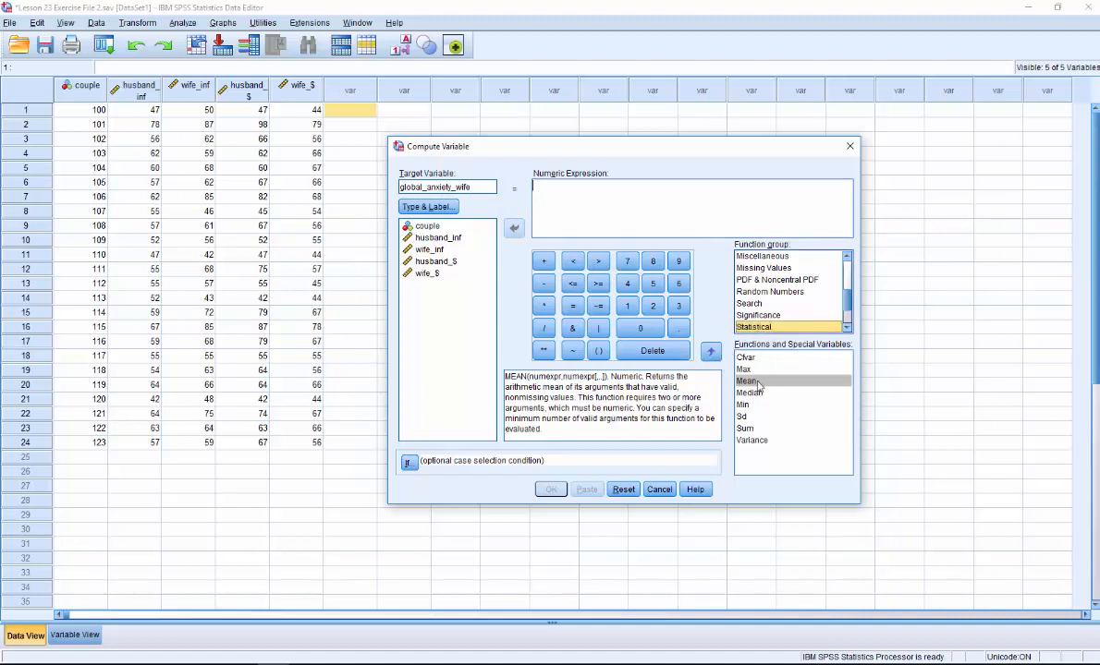
click(755, 383)
click(710, 352)
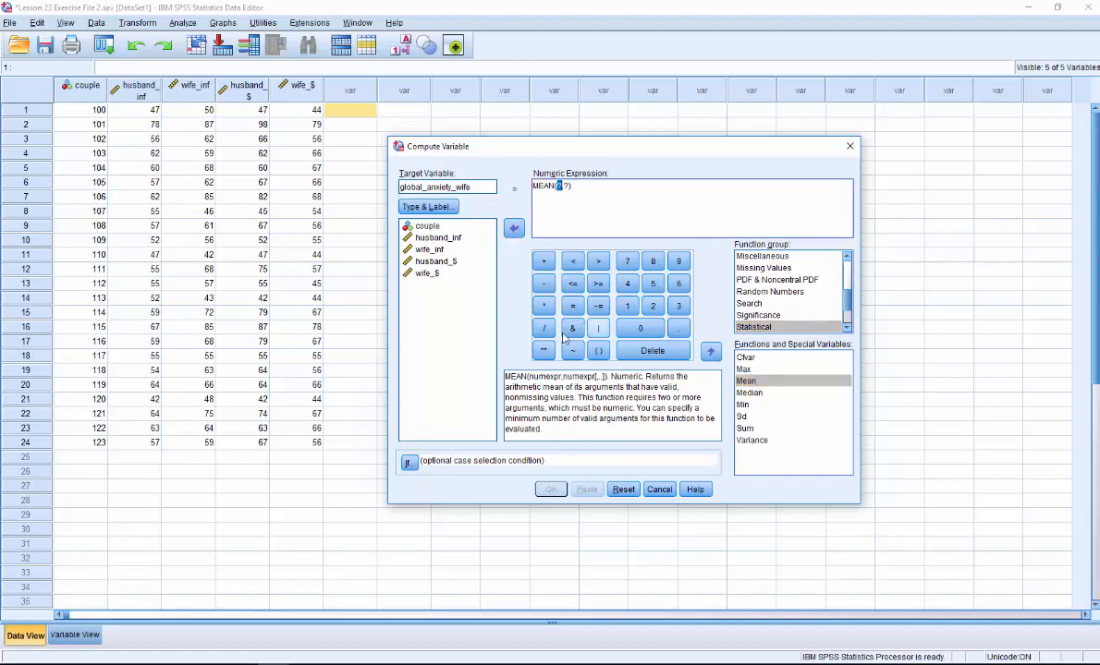
double_click(431, 250)
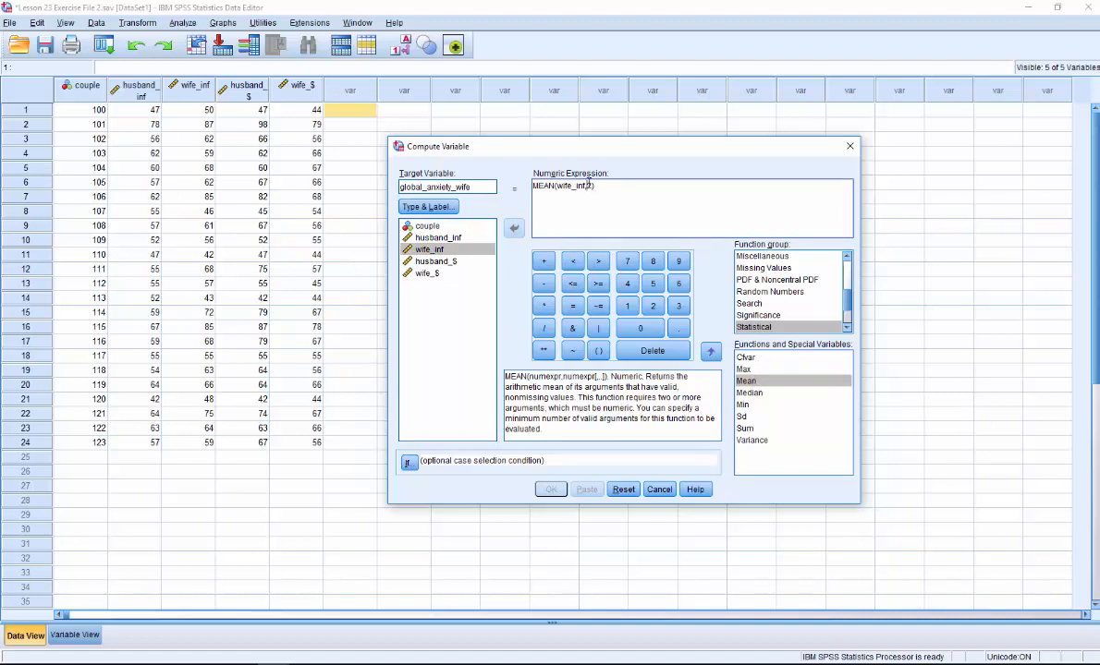
double_click(427, 275)
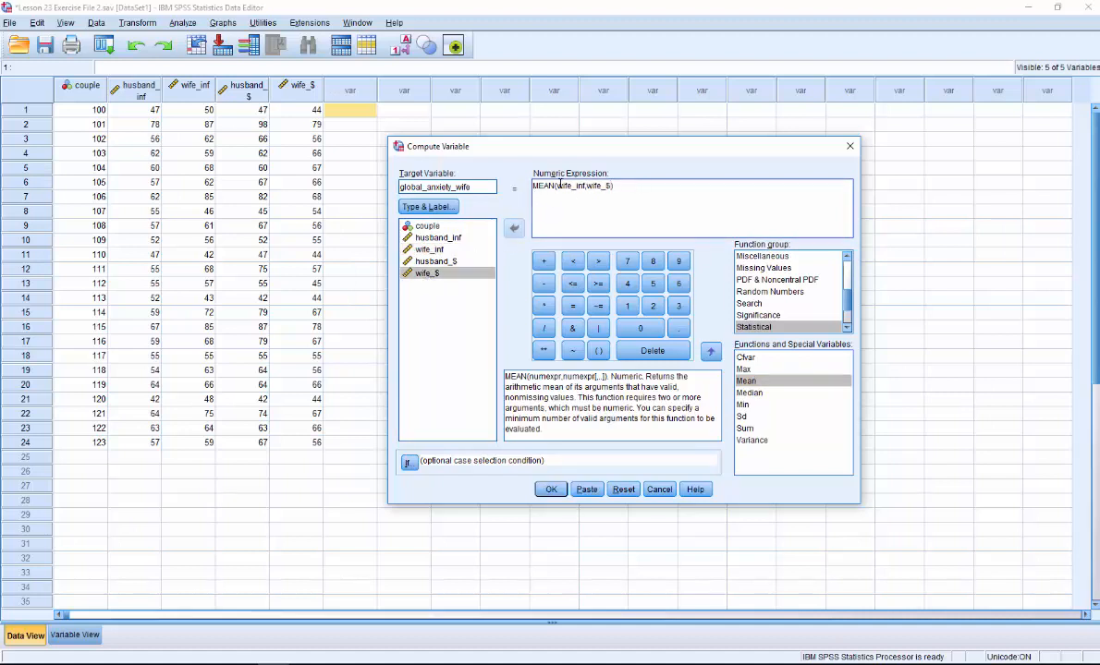
click(551, 490)
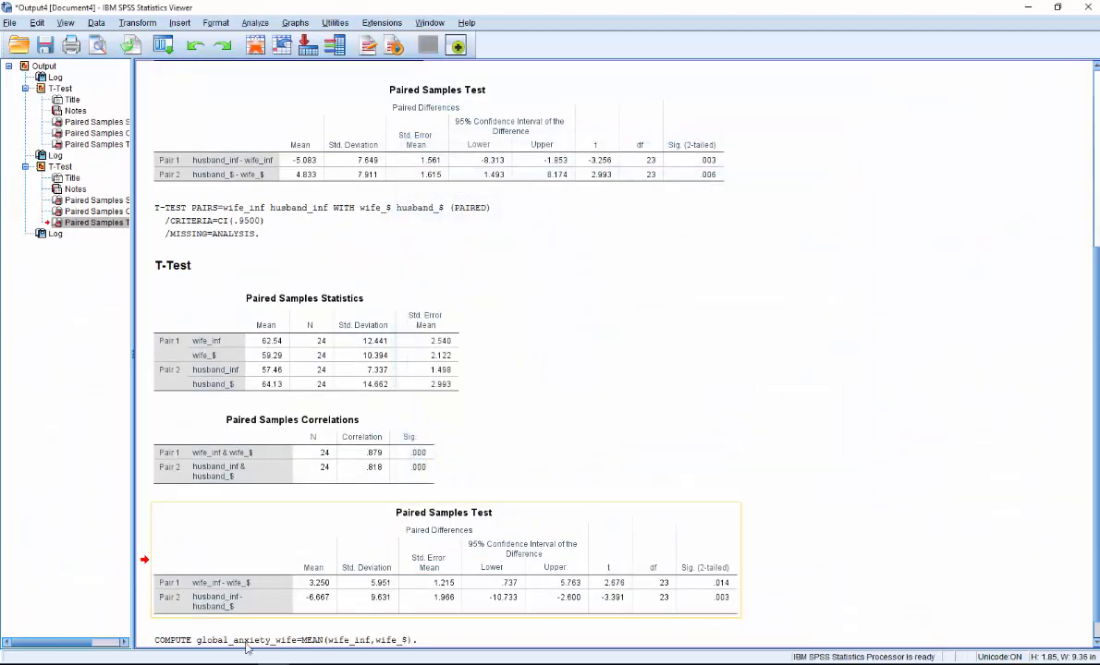
click(226, 582)
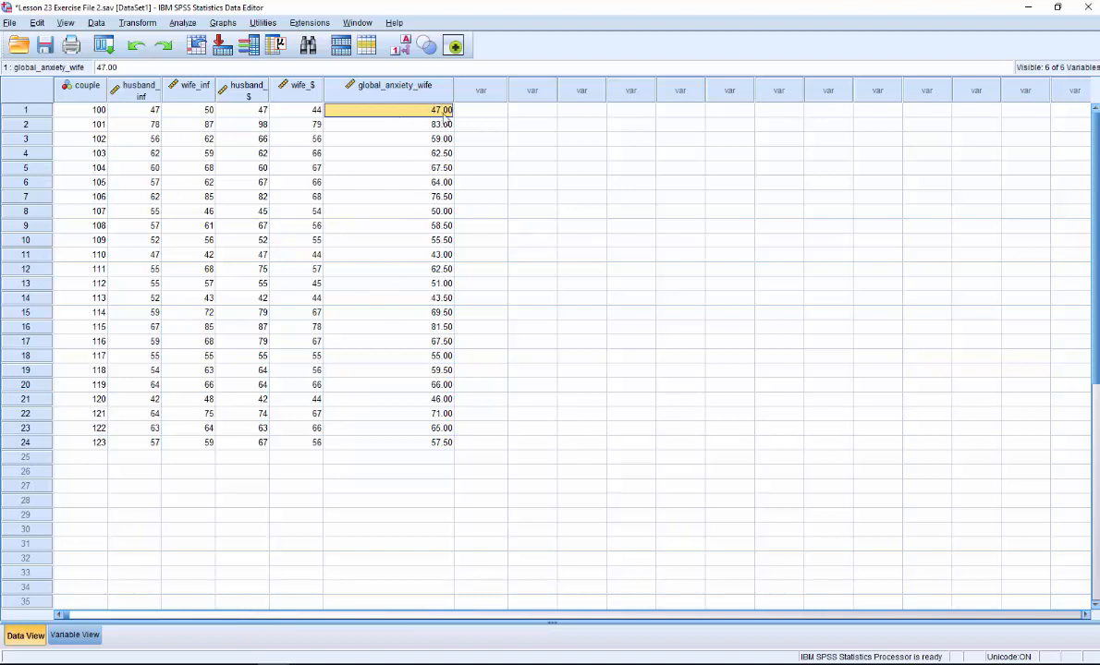
drag(453, 92, 418, 91)
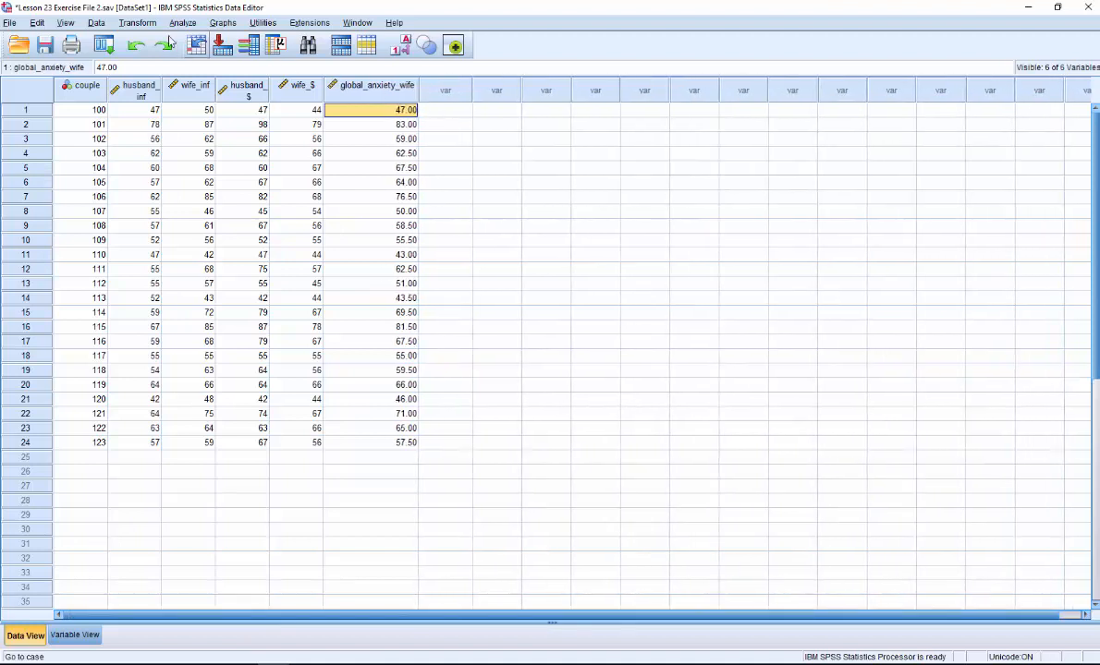
Reopen Compute Variable, set the target variable to global_anxiety_husband, and clear the previous numeric expression
click(135, 23)
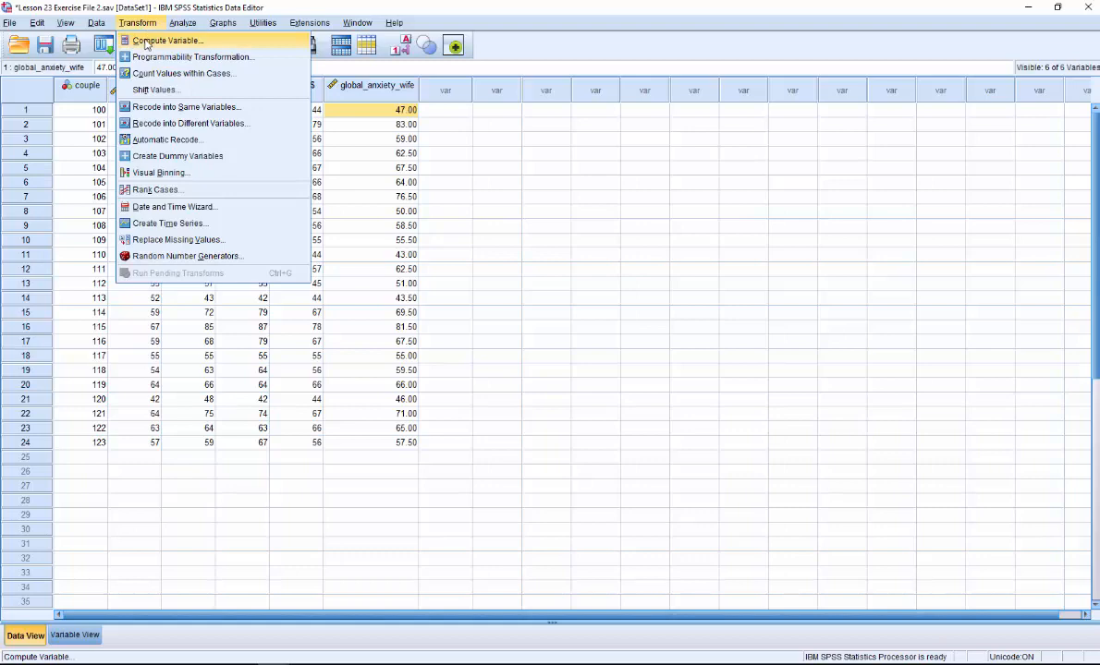
click(146, 42)
click(455, 188)
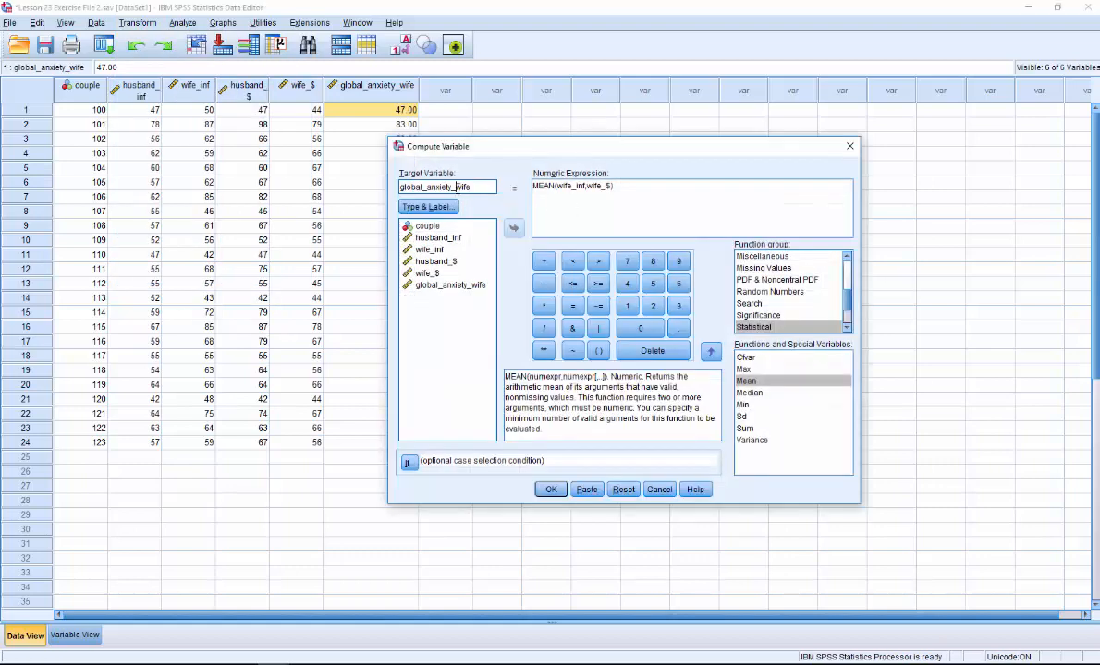
drag(501, 192, 522, 197)
text(husband)
drag(630, 190, 367, 163)
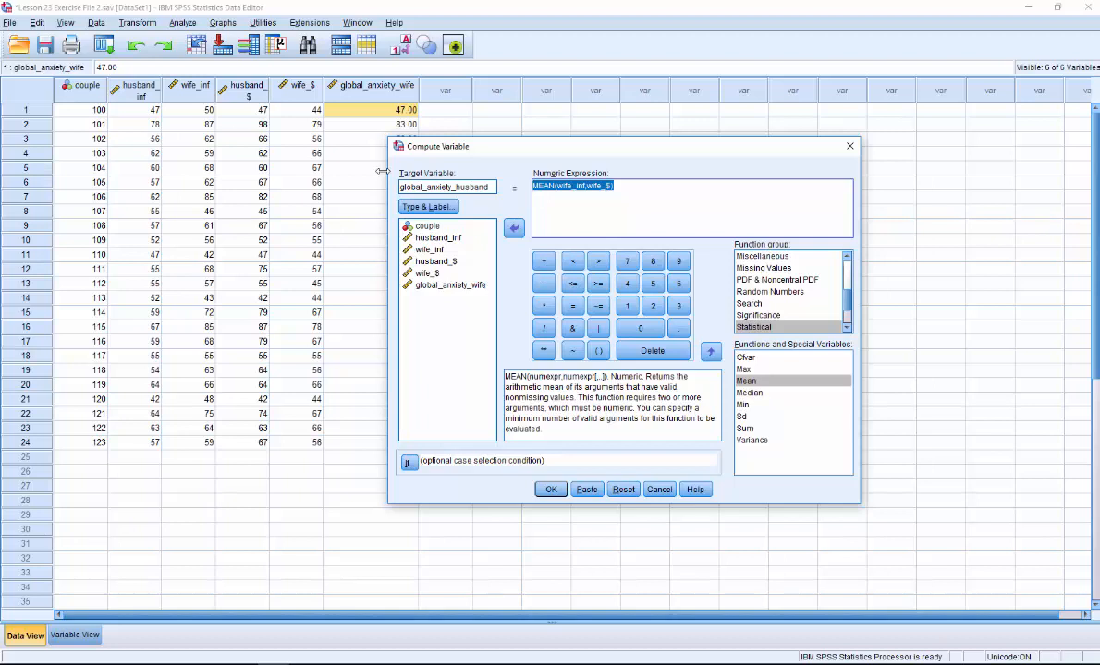
key(Delete)
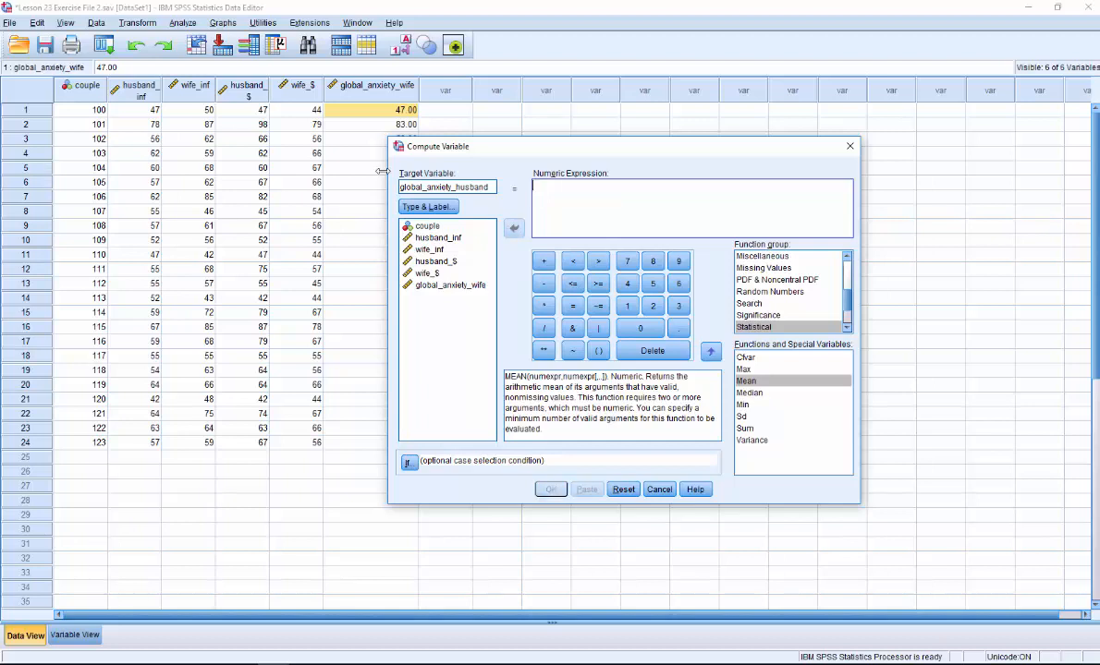
Enter the expression (husband_inf + husband_$) / 2 and compute the husband's global anxiety variable
text(()
click(438, 237)
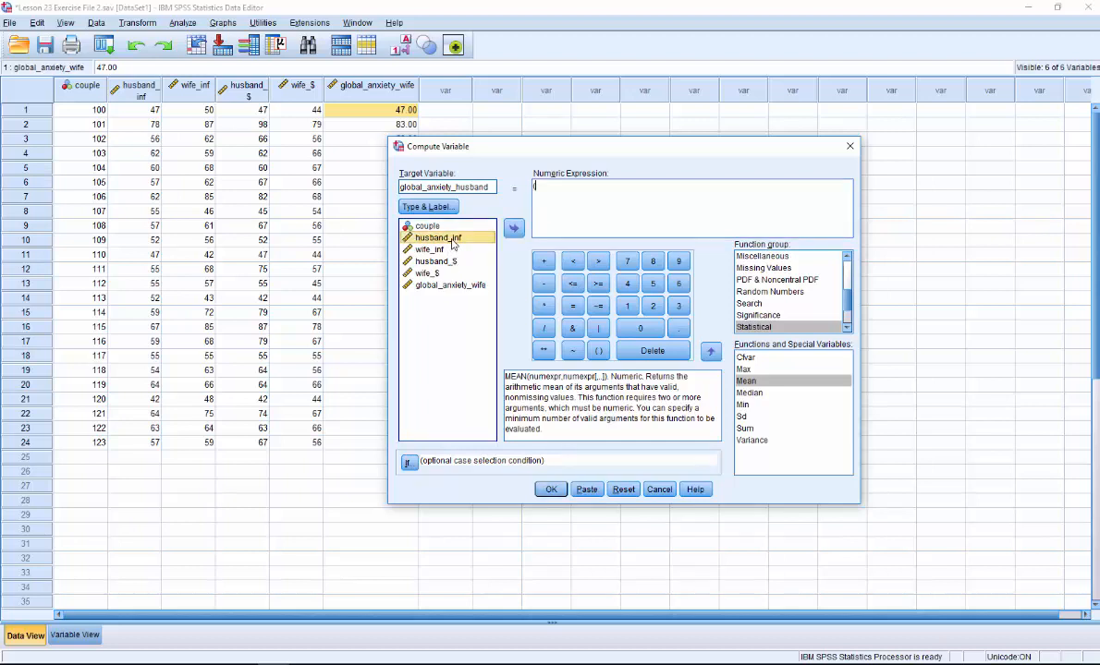
click(513, 229)
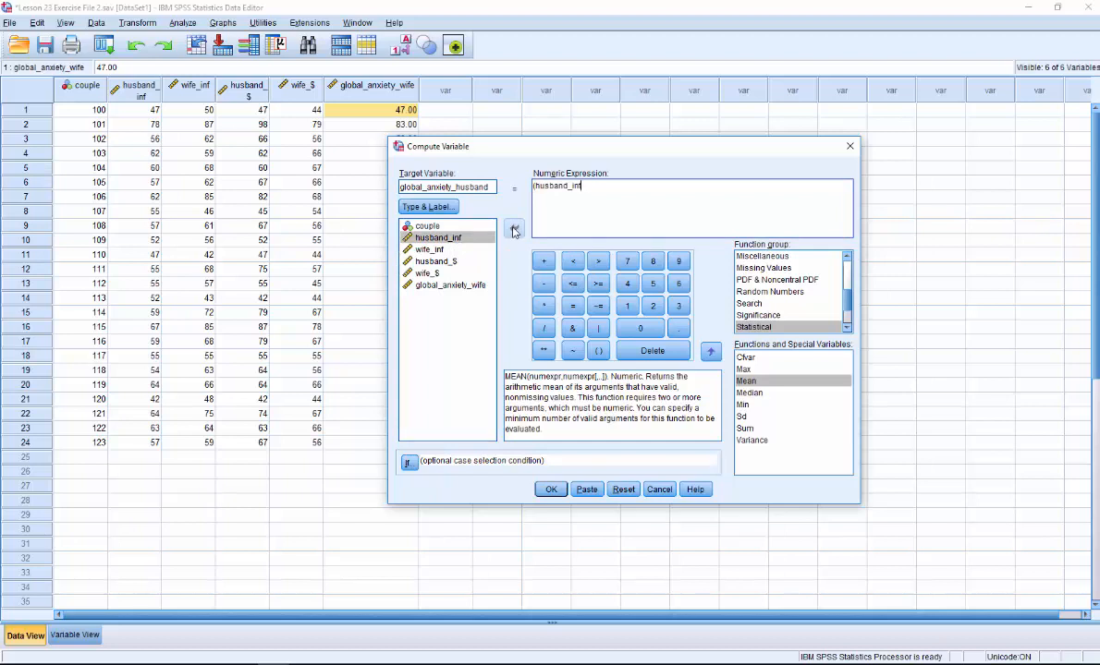
click(543, 260)
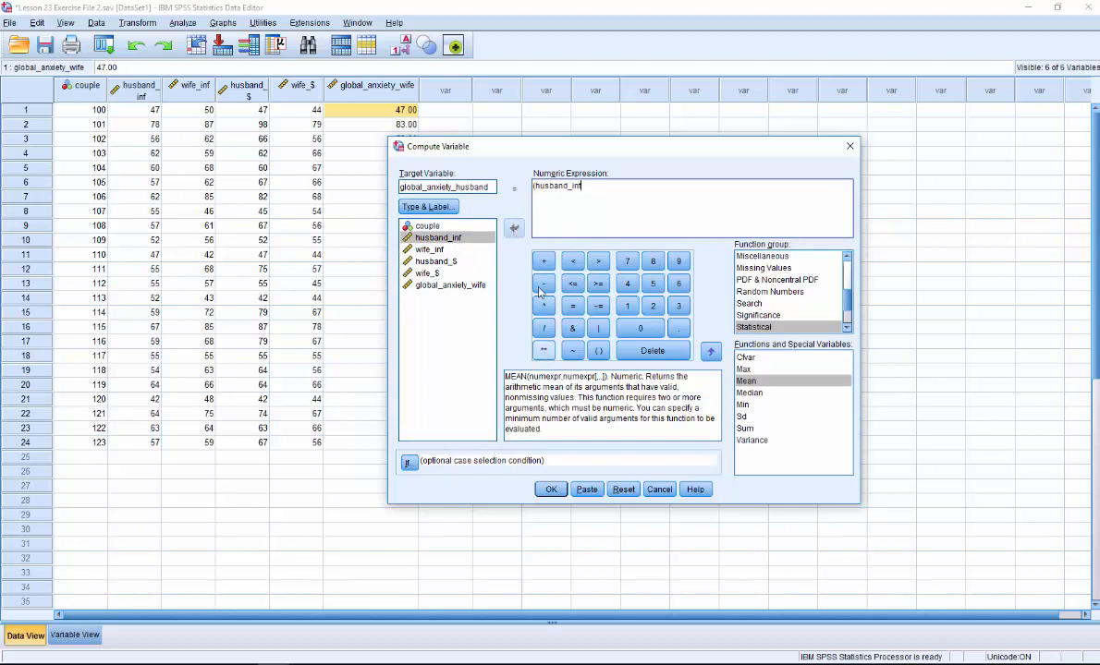
click(435, 261)
click(515, 231)
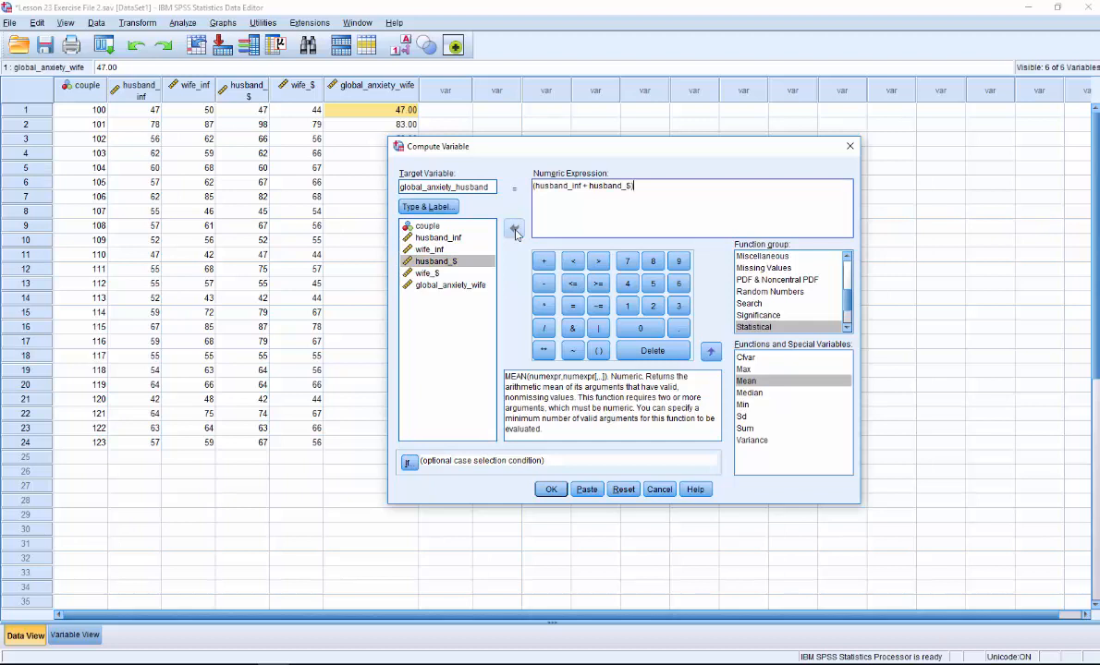
click(544, 328)
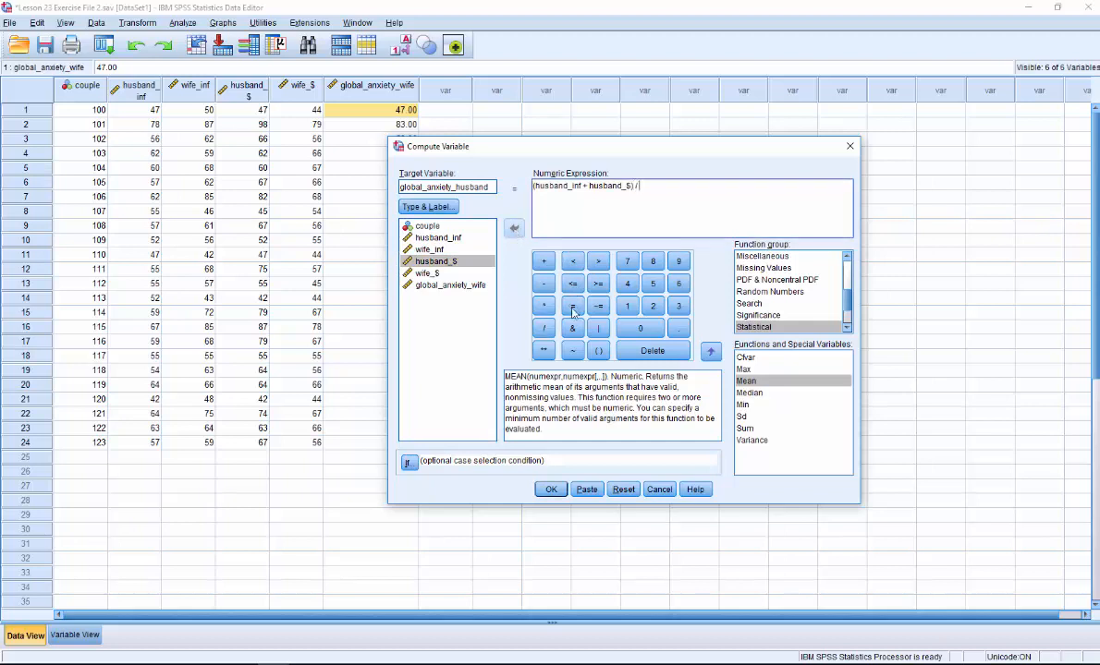
click(653, 306)
click(549, 491)
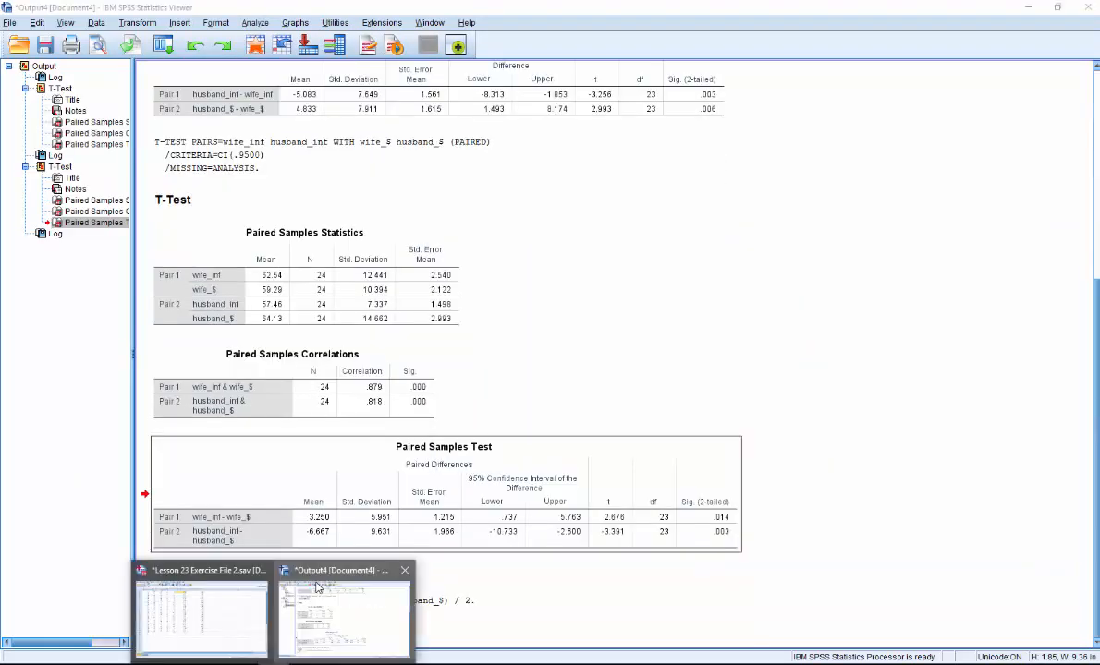
Return to the dataset window and narrow the global_anxiety_husband and global_anxiety_wife columns
click(254, 605)
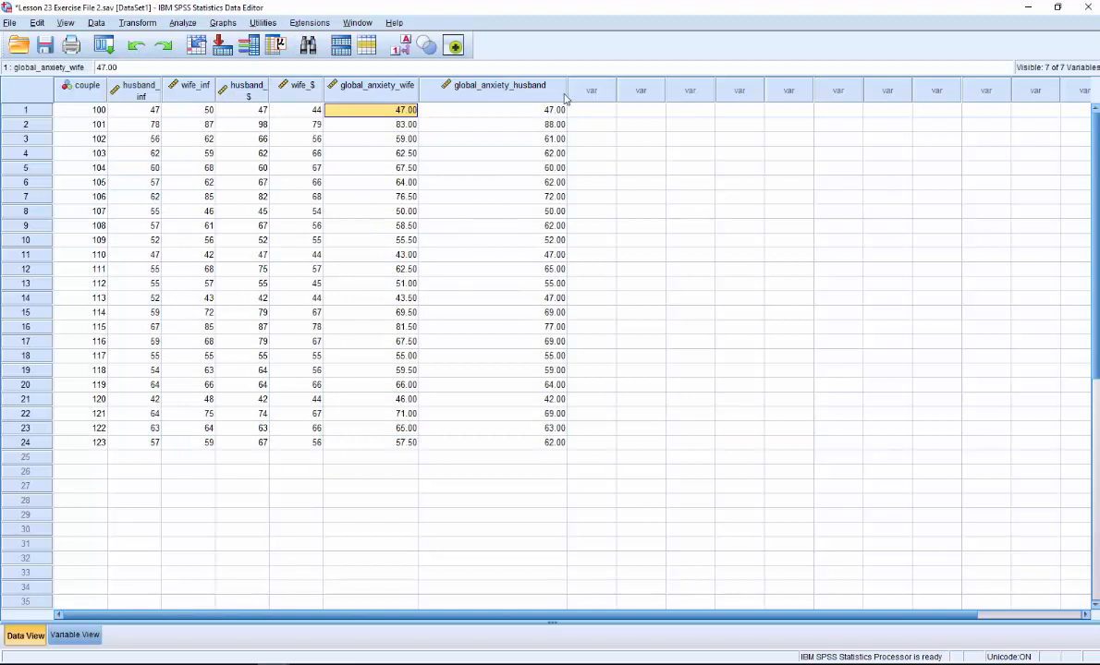
drag(559, 93, 495, 98)
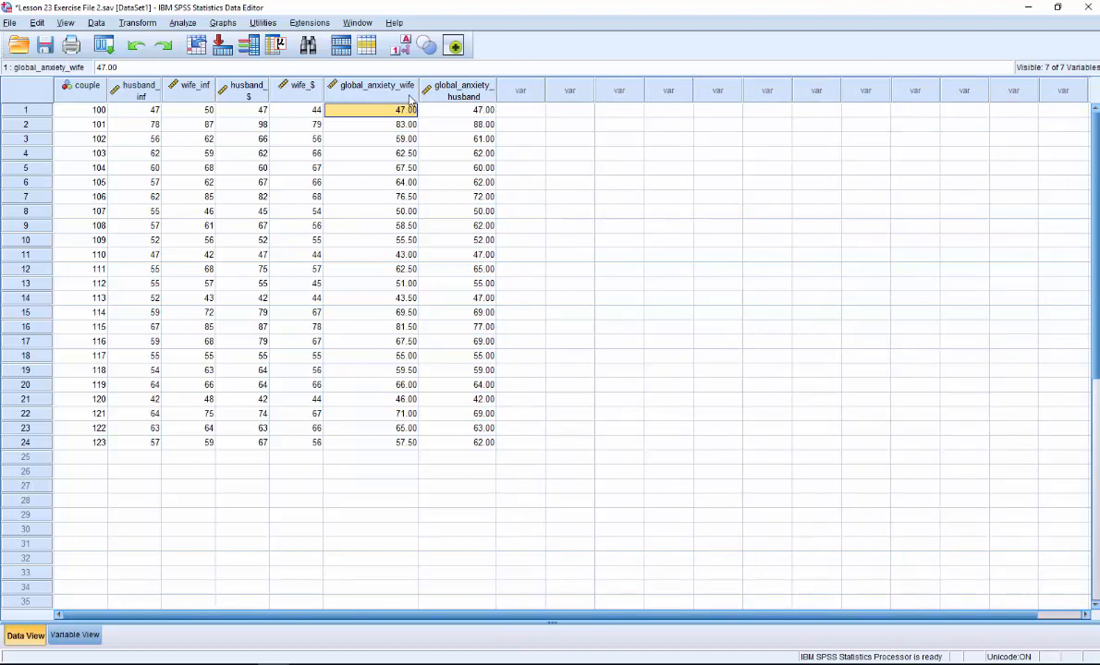
drag(418, 97, 400, 99)
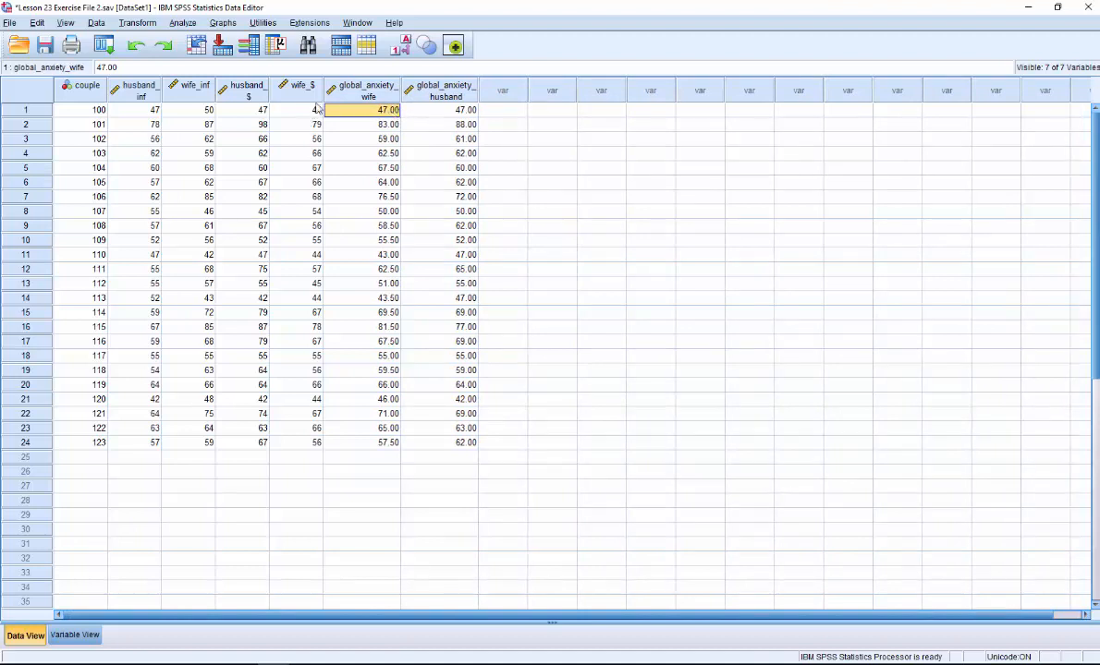
click(429, 111)
click(385, 110)
click(413, 109)
click(379, 111)
click(429, 110)
click(389, 111)
Reopen the Paired-Samples T Test and reset it to remove the wife and husband pairs from the previous run
click(180, 23)
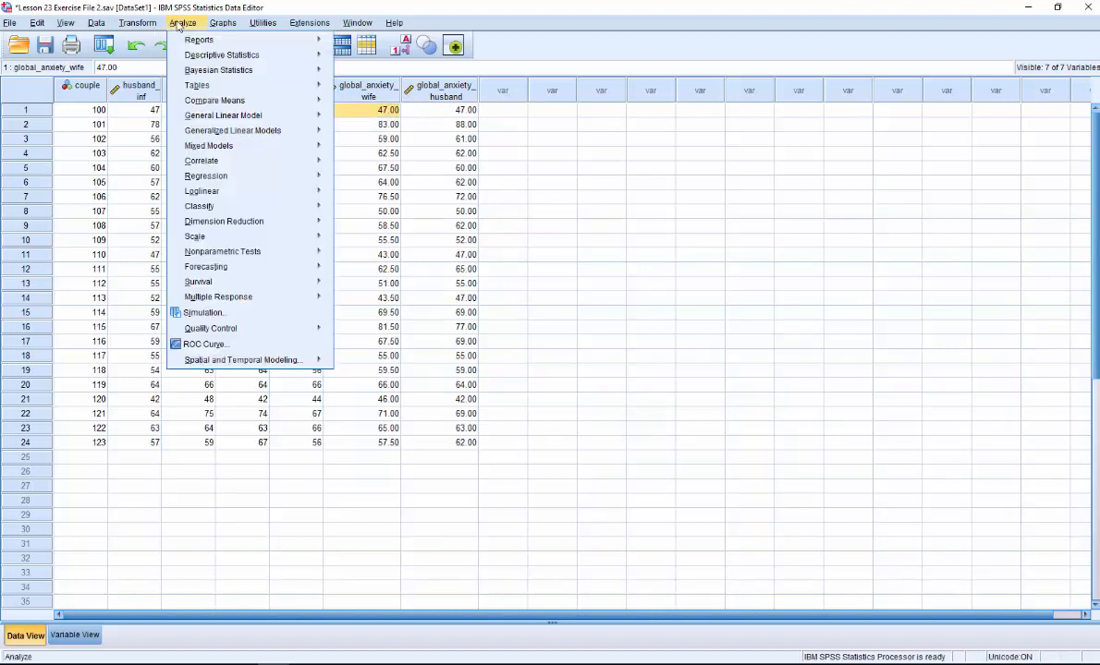
mouse_move(275, 122)
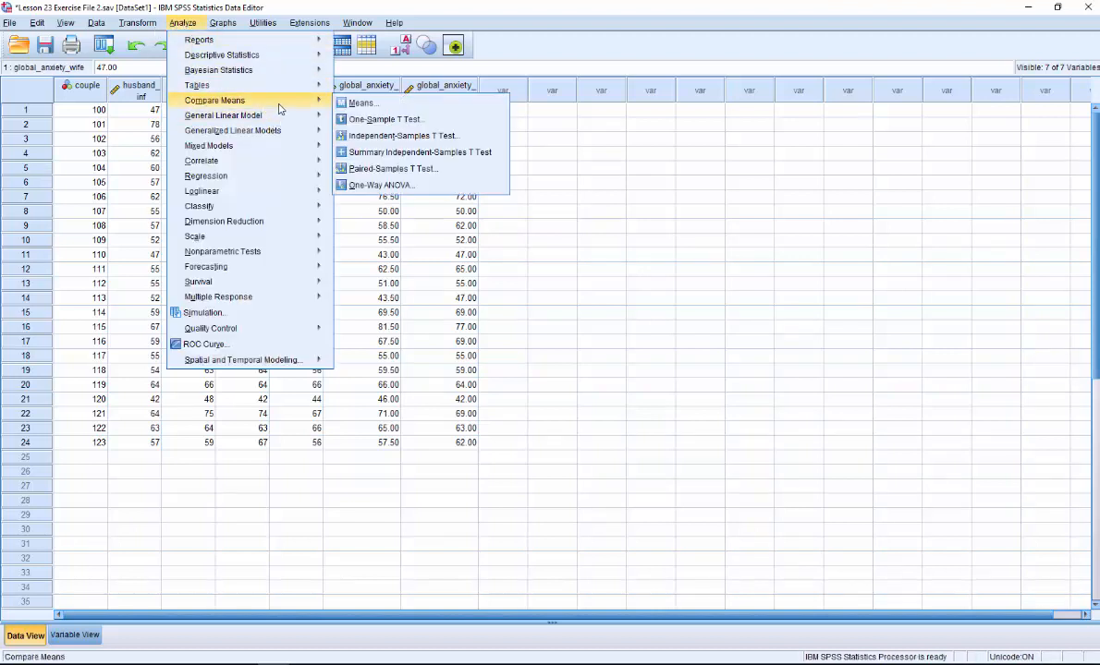
mouse_move(303, 102)
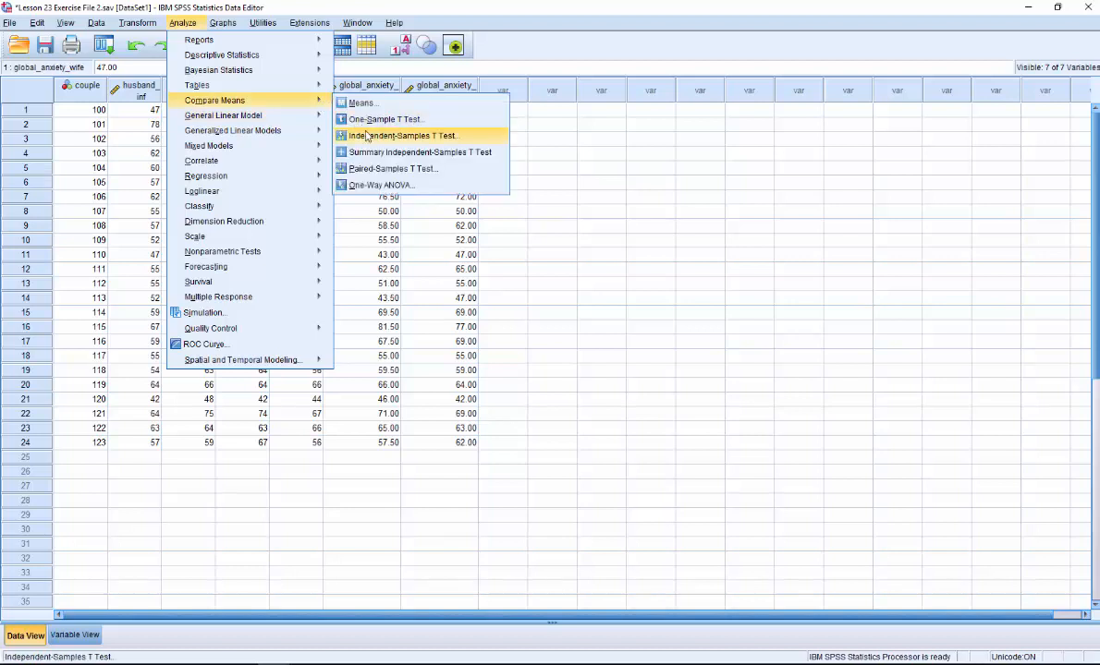
click(382, 171)
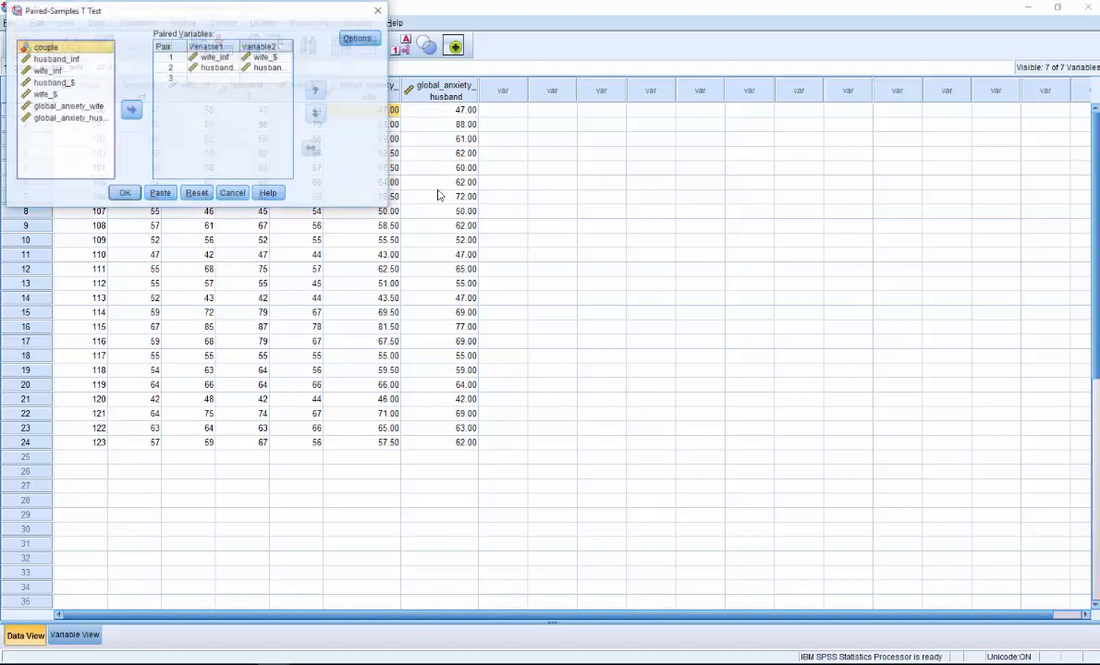
click(194, 193)
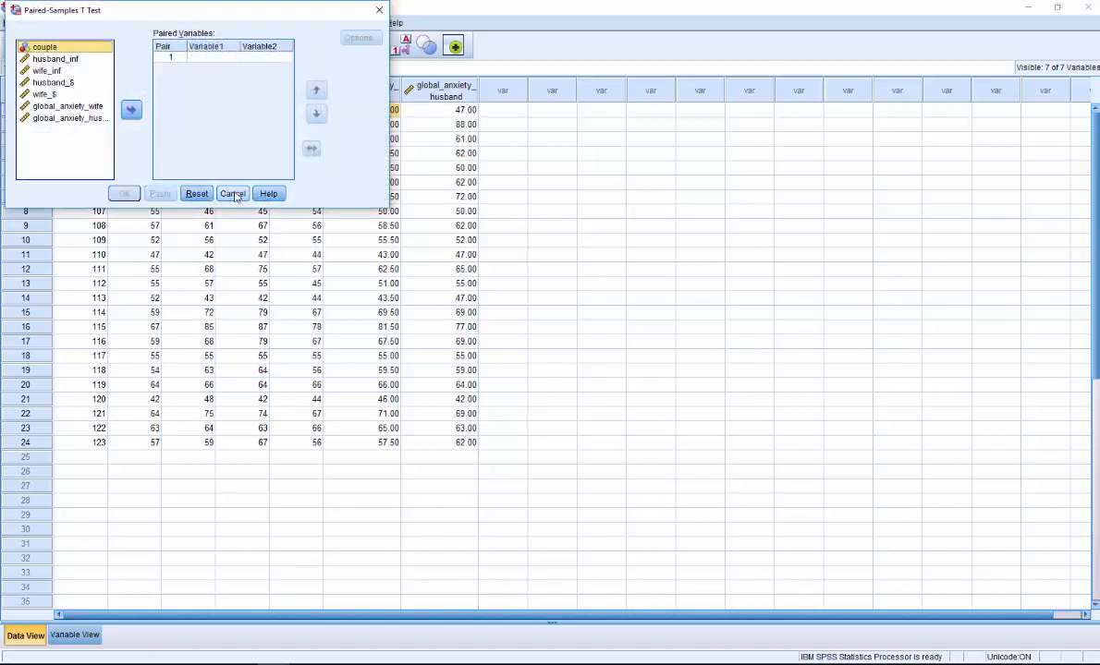
Pair global_anxiety_wife with global_anxiety_husband and run the paired-samples t test
click(82, 106)
click(132, 111)
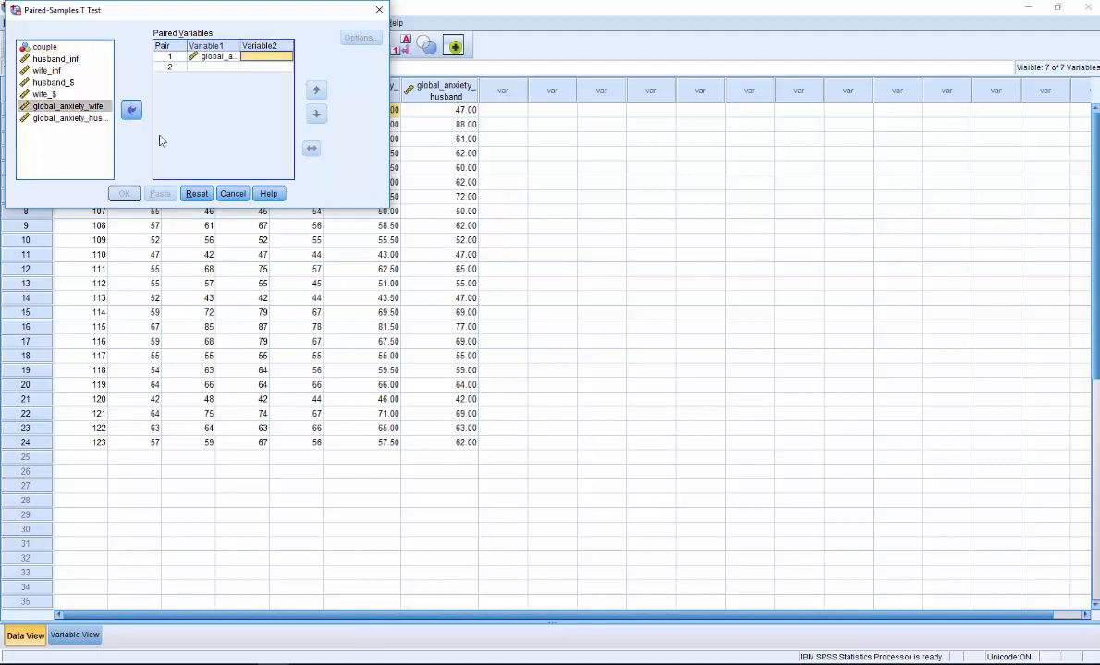
click(70, 118)
click(130, 110)
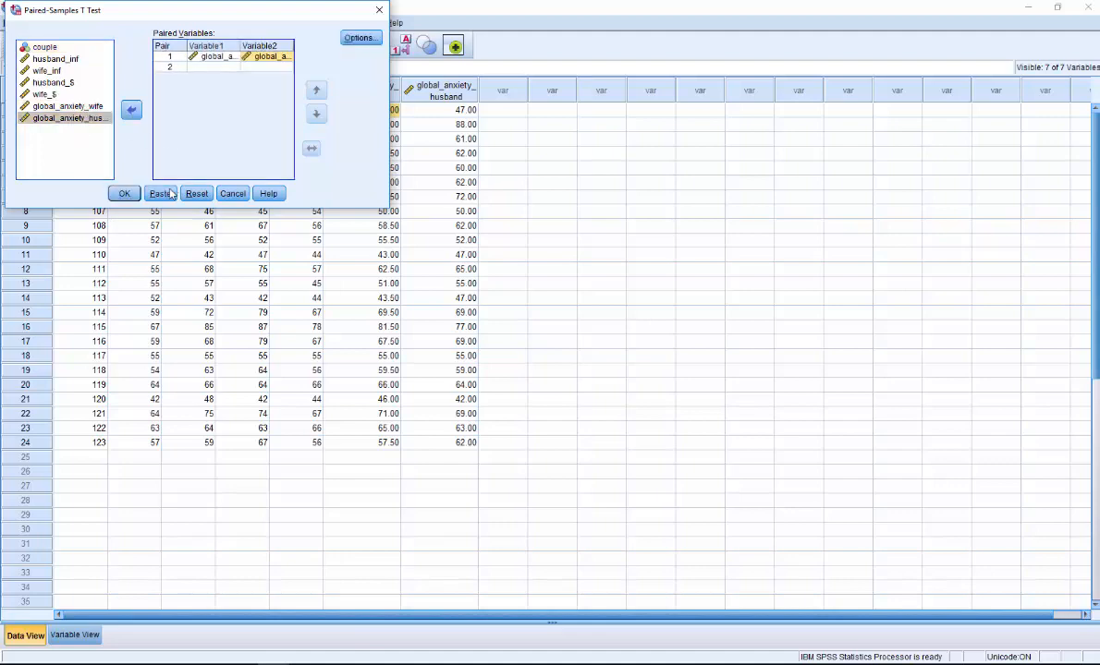
click(124, 193)
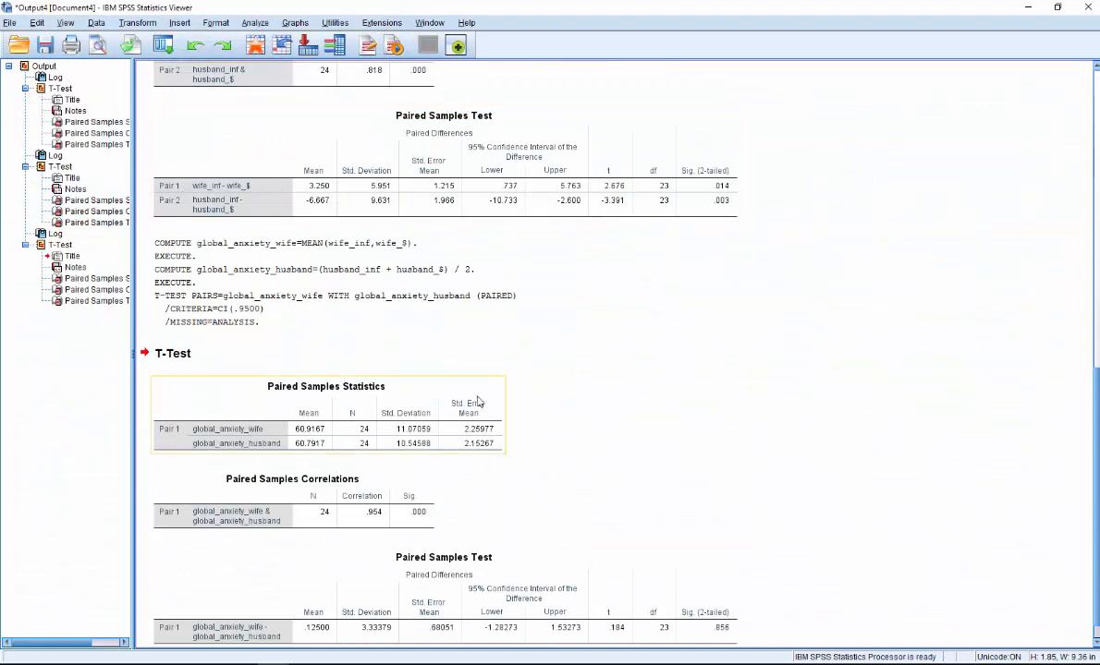
Examine the global anxiety t-test tables and compare them with the earlier Paired Samples Test results
scroll(414, 409, down, 1)
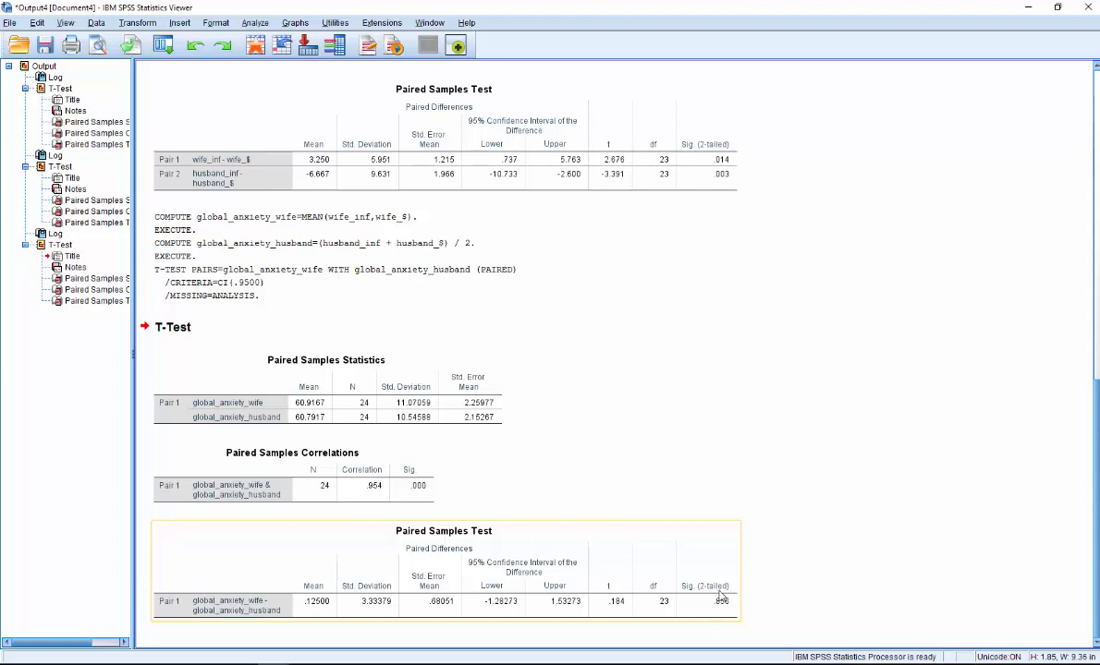
click(638, 499)
scroll(642, 492, up, 2)
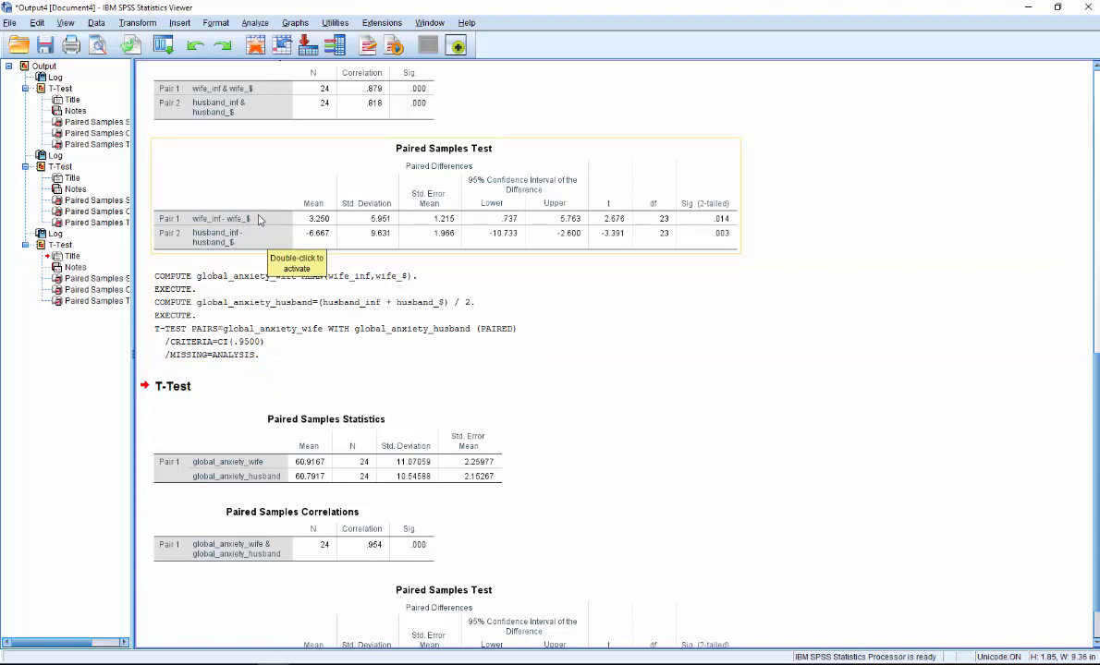
scroll(710, 456, down, 1)
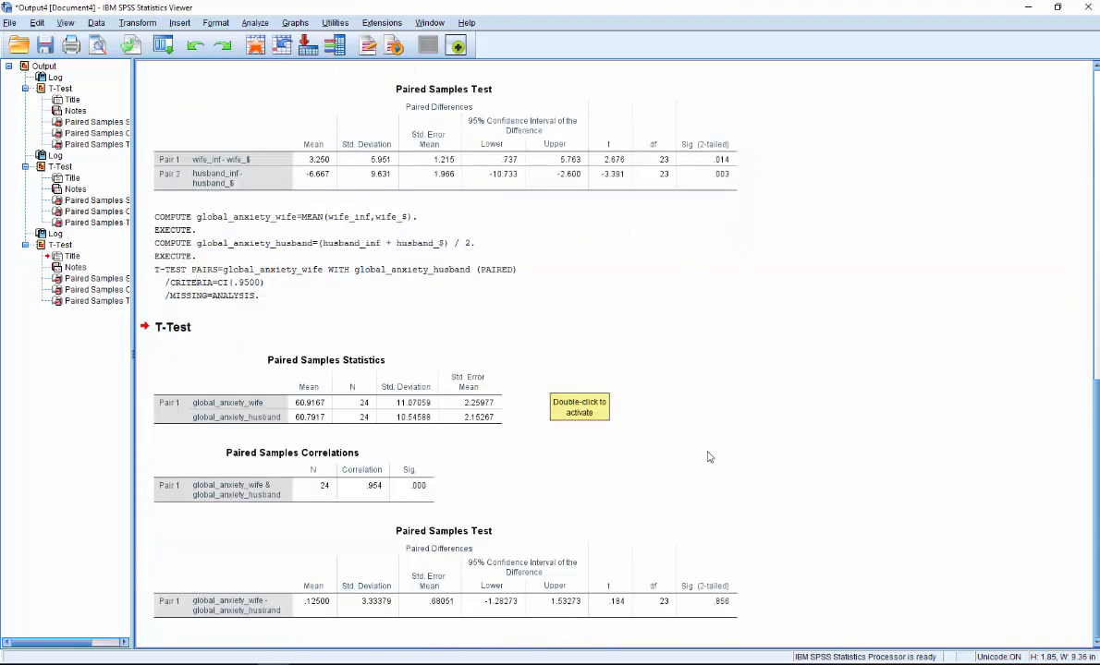